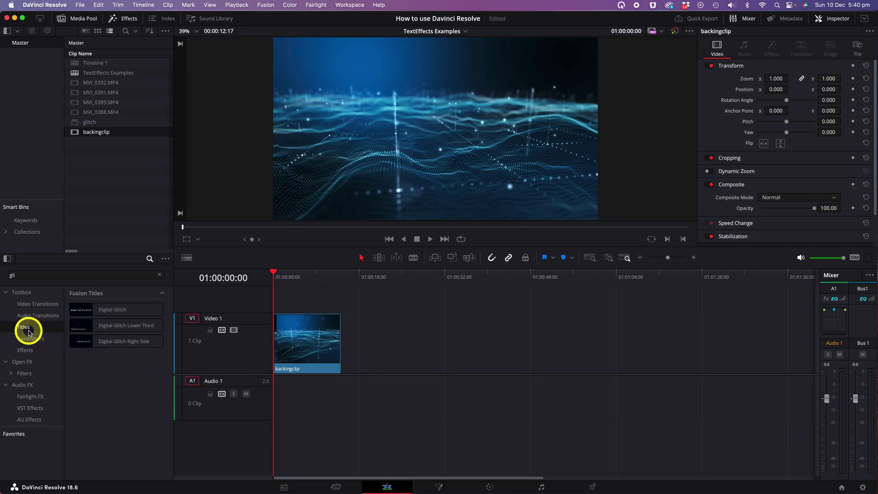
Step: Add a basic Text title above backingclip, trimmed to end where backingclip ends
click(160, 275)
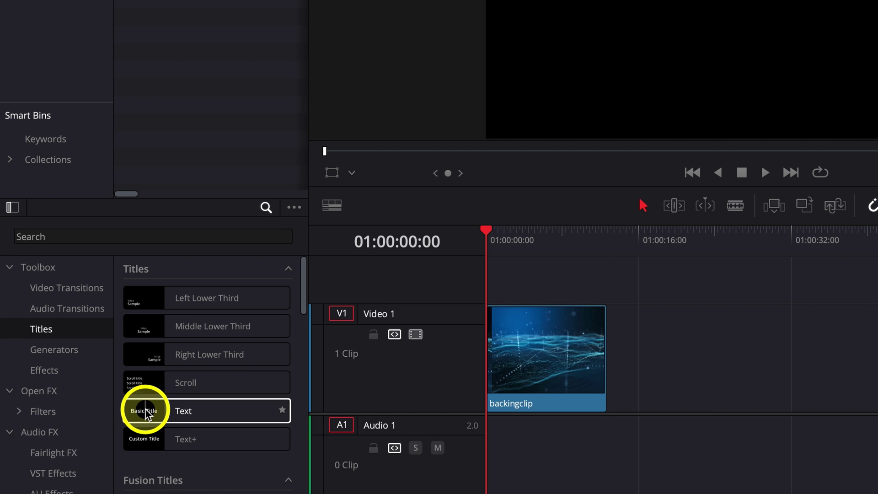
drag(145, 412, 489, 292)
drag(674, 289, 604, 290)
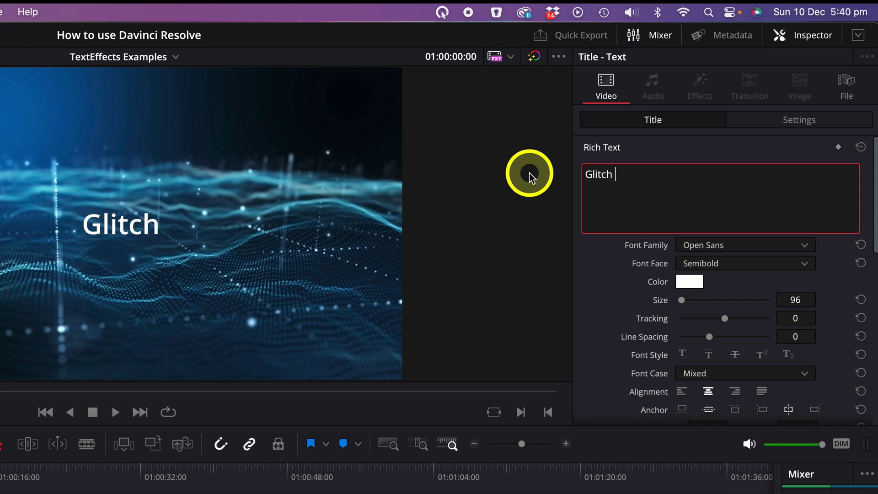
Step: Make the title read 'Glitch Text' in Roboto Slab at size 167
text(Tex)
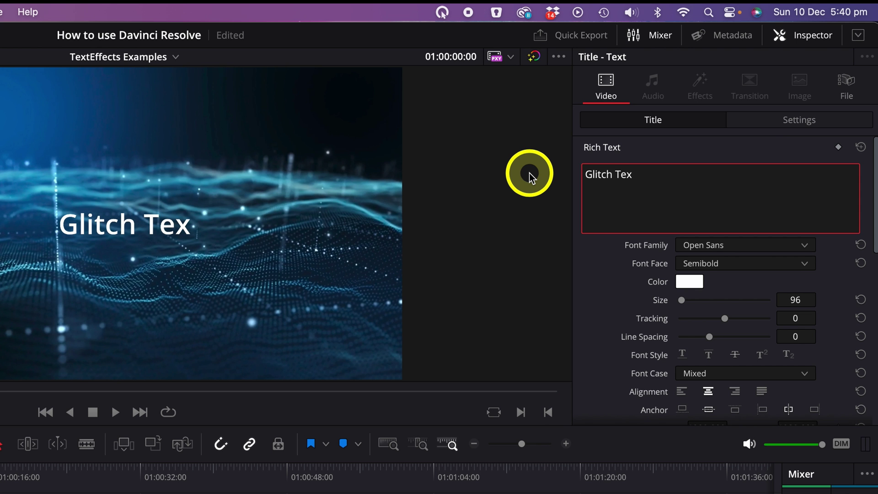
text(t)
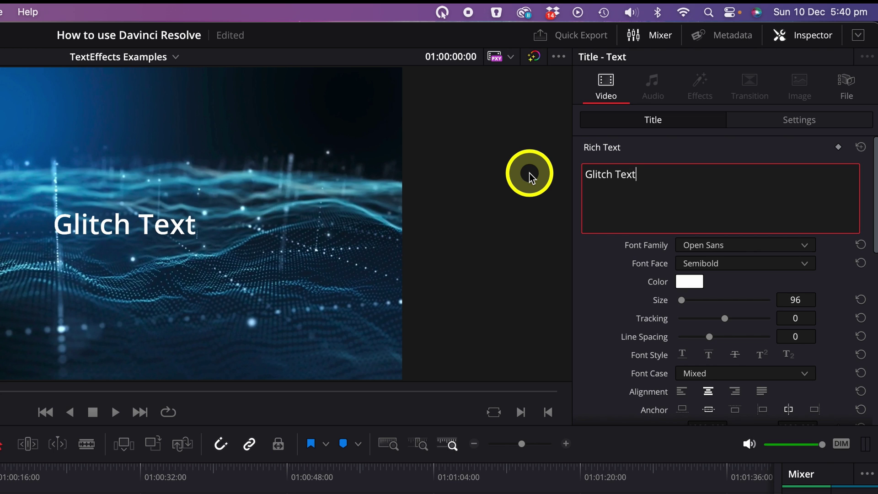
click(745, 245)
scroll(789, 407, down, 5)
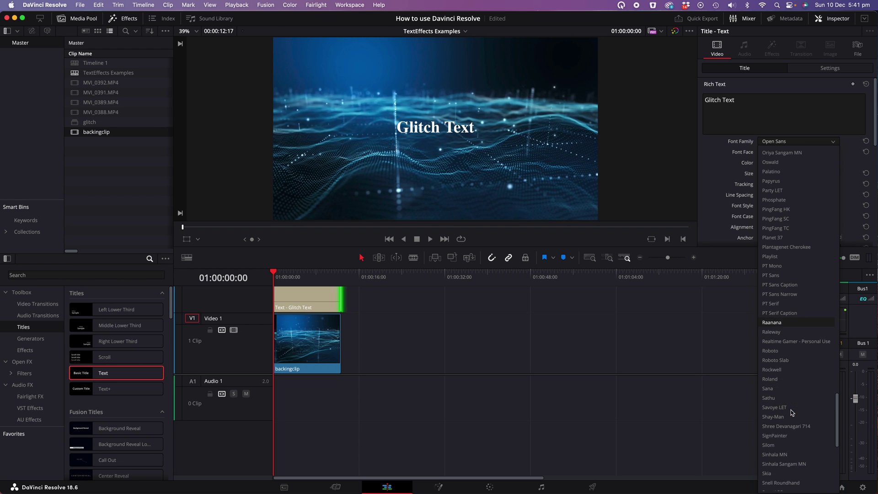
click(784, 362)
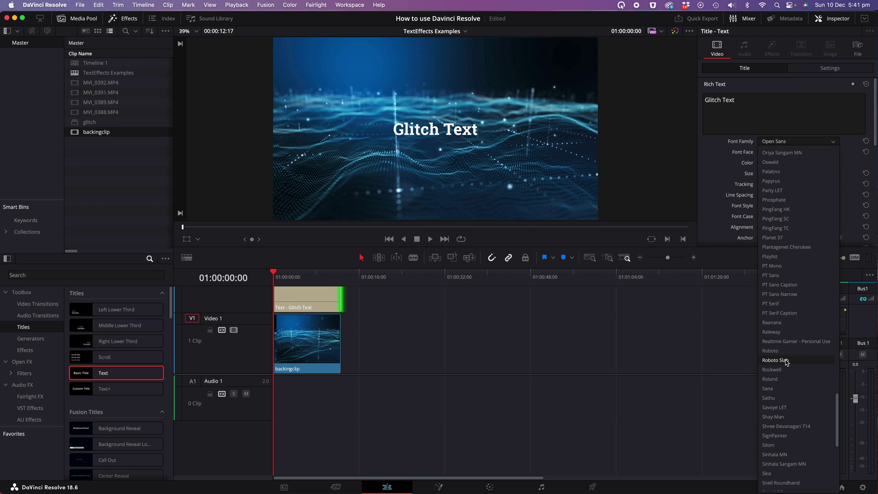
click(784, 360)
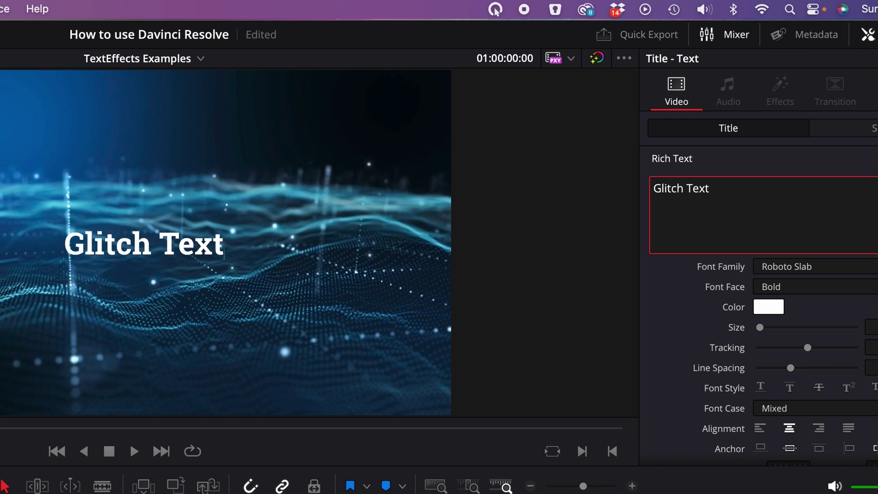
drag(759, 327, 761, 328)
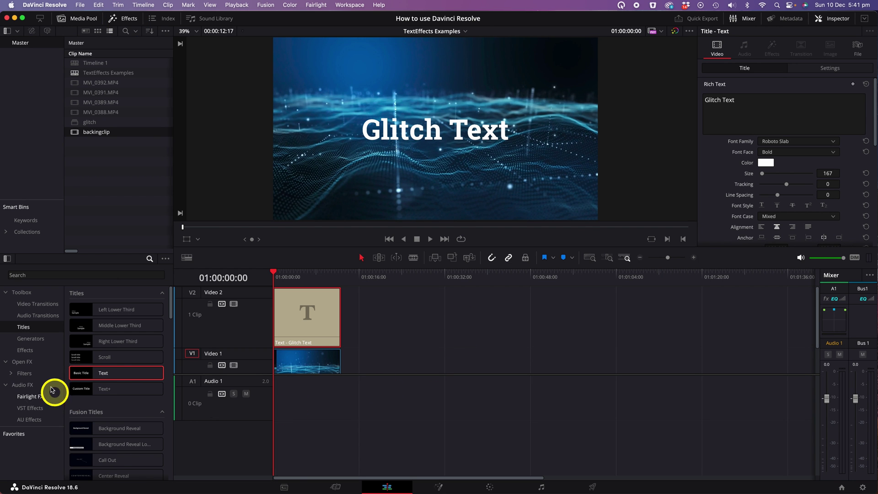
Step: Filter effects by 'gli' and drop Digital Glitch onto the Glitch Text clip
click(26, 350)
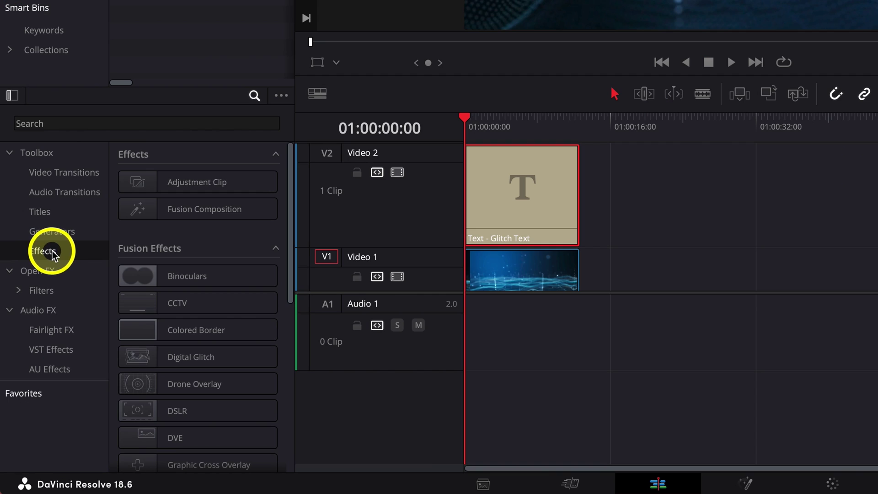
click(64, 122)
text(gli)
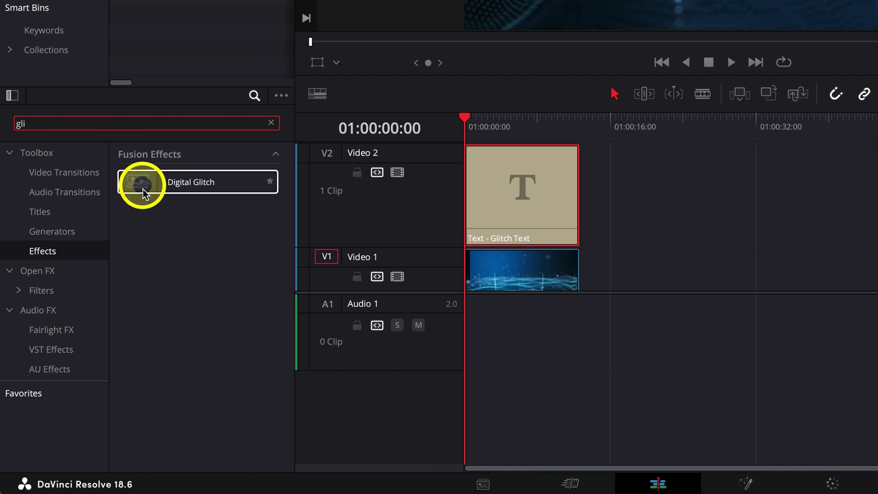
drag(141, 186, 487, 193)
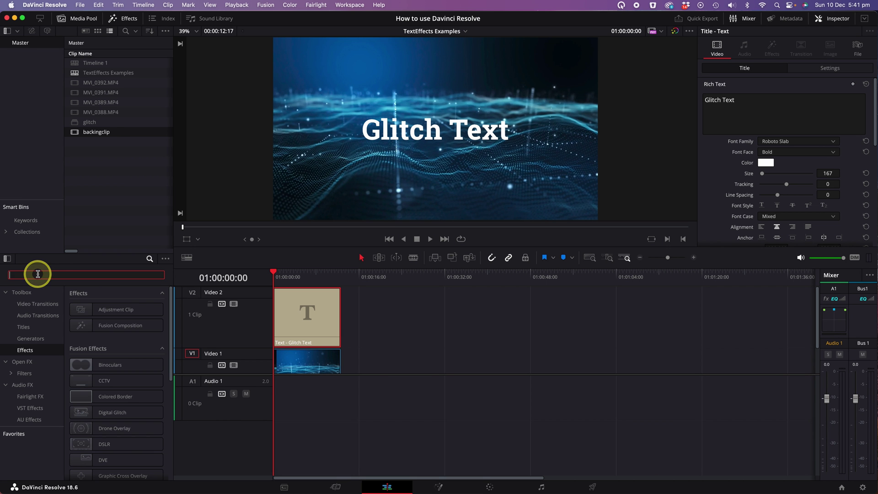
text(gli)
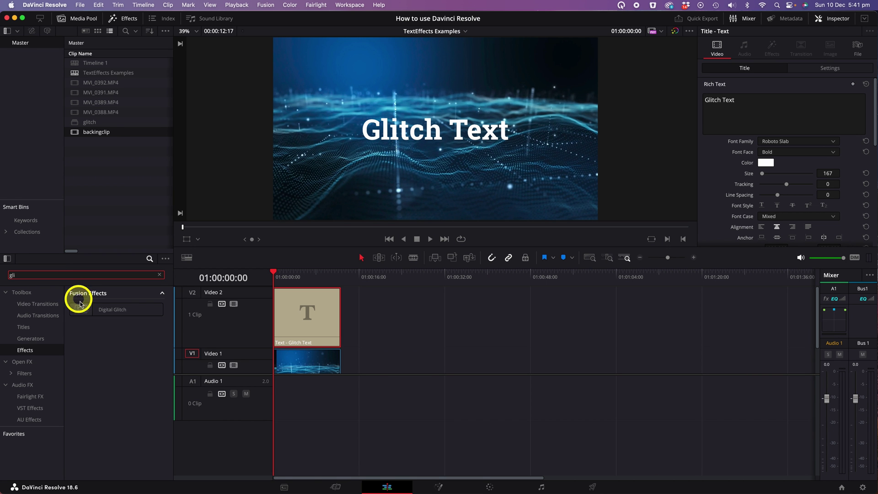
mouse_move(82, 310)
mouse_down()
mouse_move(307, 318)
mouse_move(96, 315)
mouse_up()
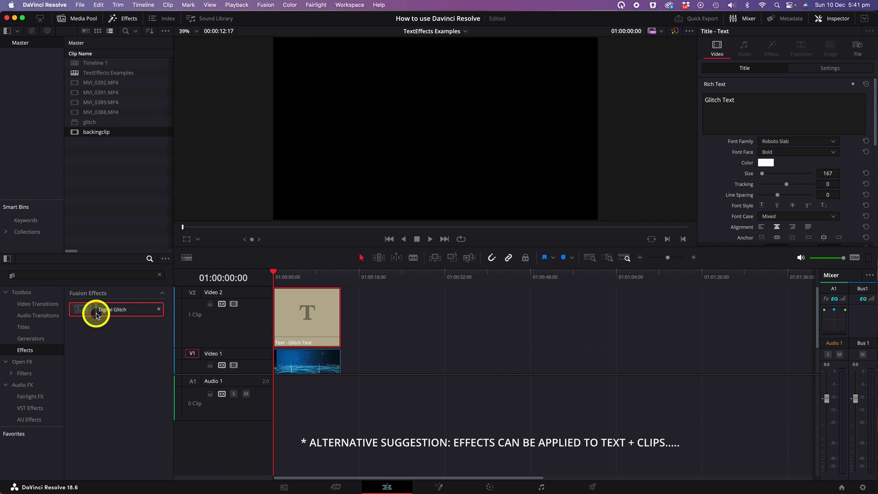
Step: Convert the V2 title clip into a compound clip named 'Glitch Title'
right_click(321, 325)
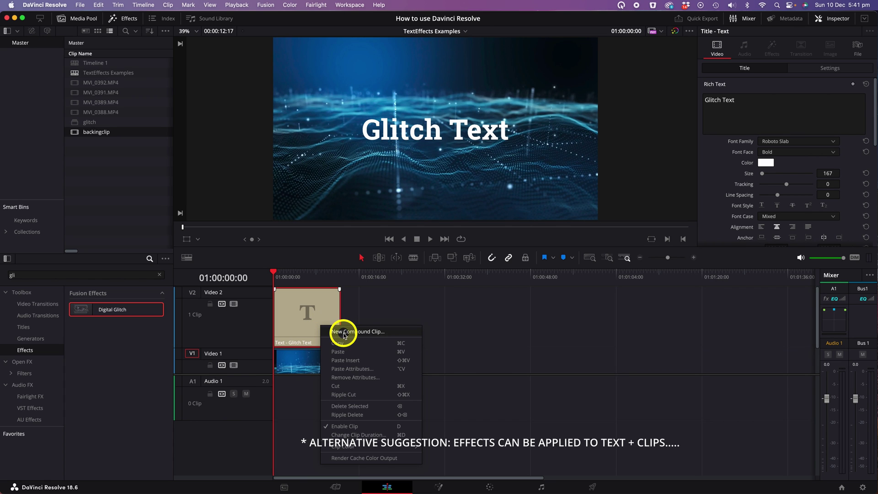
click(343, 332)
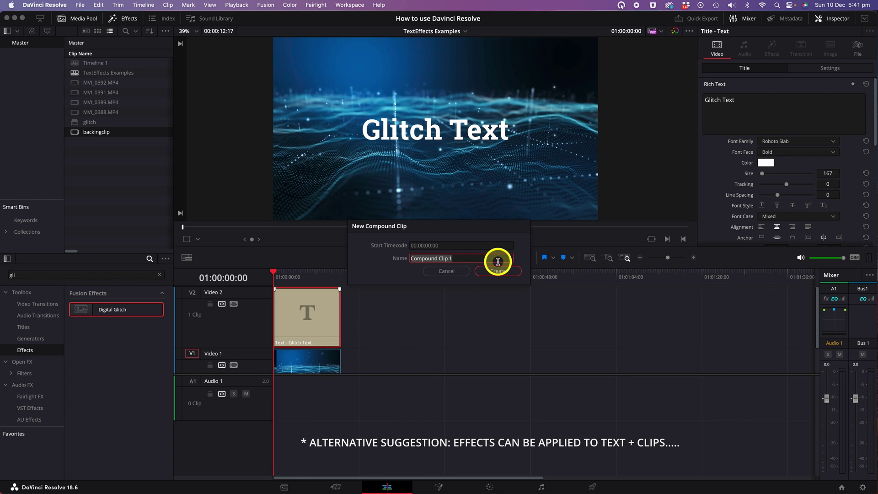
text(Glitch Title)
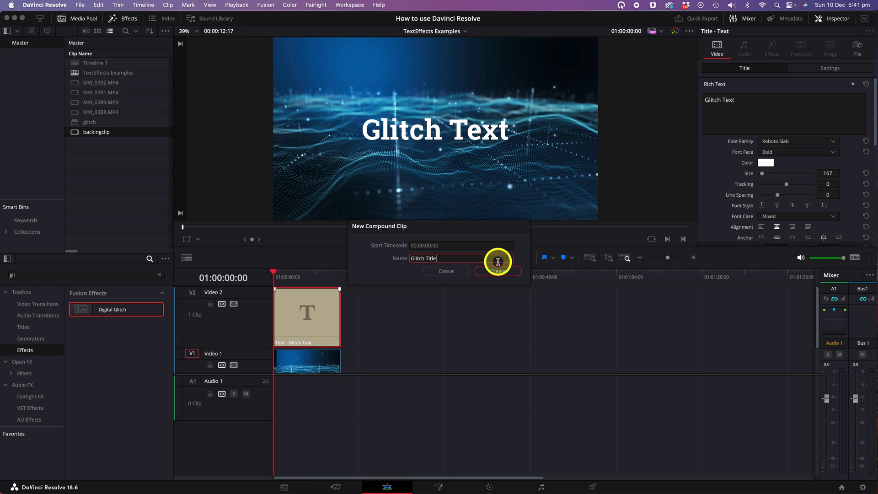
click(499, 270)
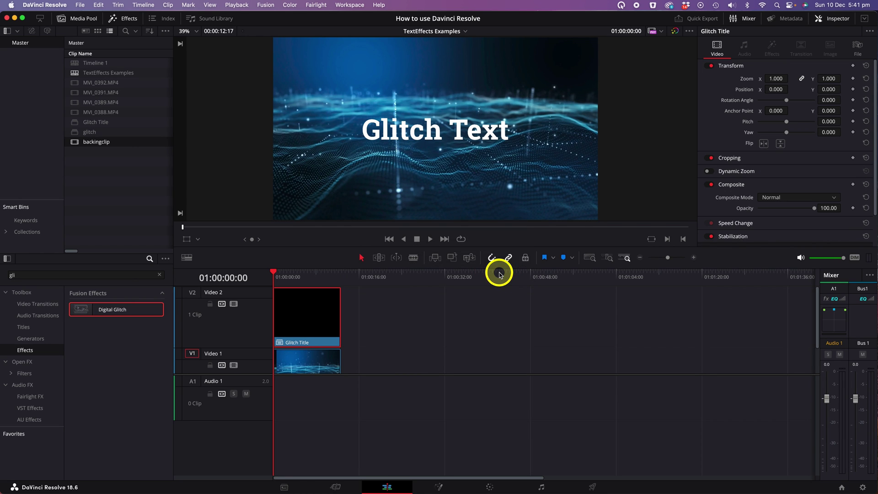
Step: Apply Digital Glitch to the Glitch Title compound clip and select the Video 1 clip
drag(88, 311, 317, 317)
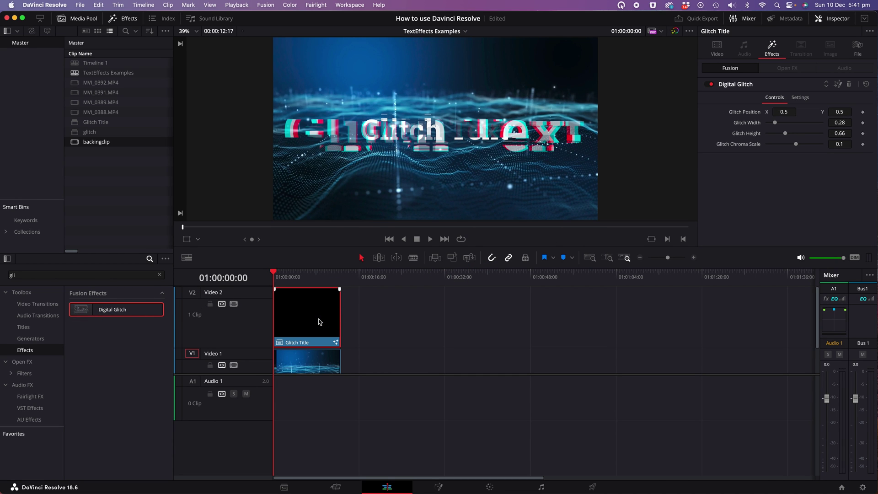
click(310, 350)
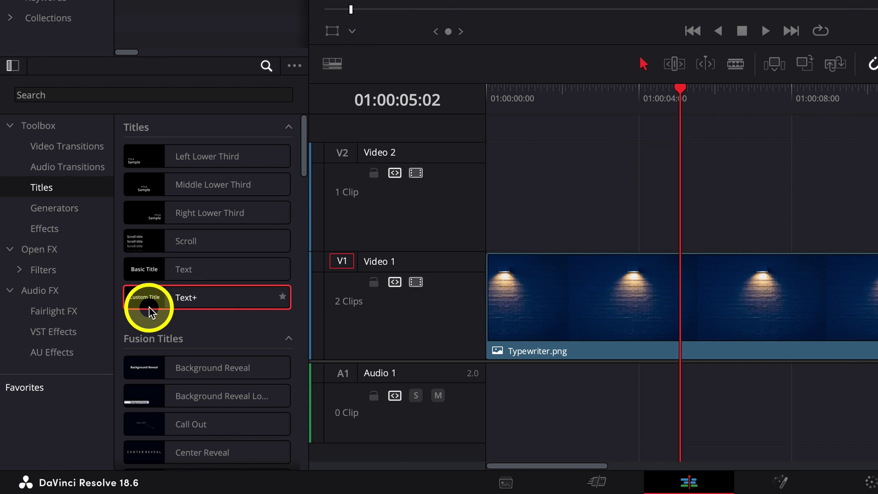
Step: Place a Text+ title on Video 2 over the brick wall reading 'Typewriter Effect'
drag(149, 308, 508, 227)
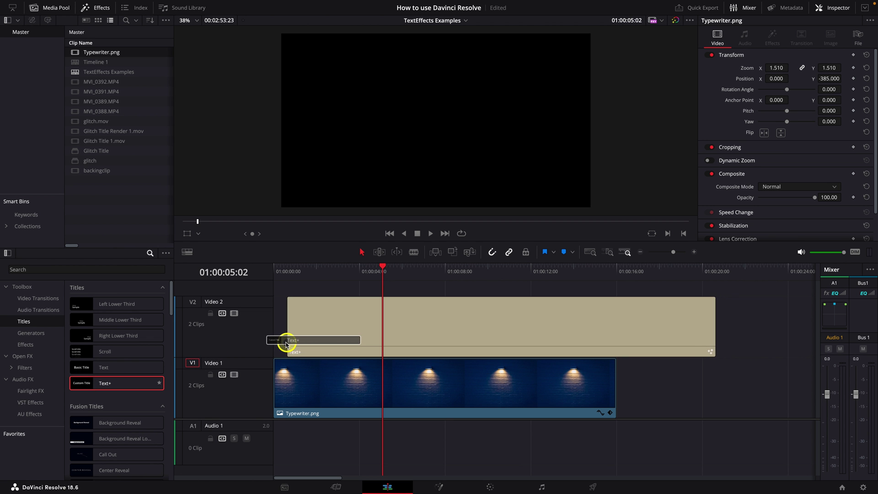
drag(286, 344, 276, 341)
click(705, 110)
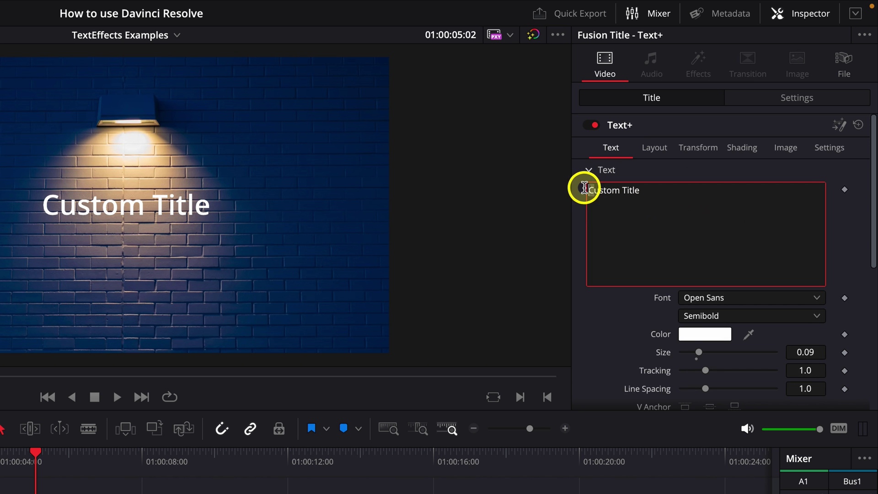
drag(664, 197, 578, 188)
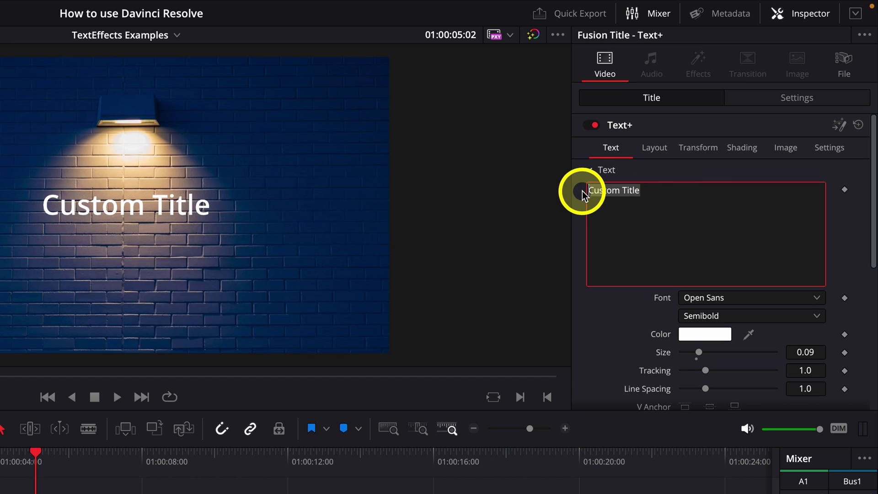
text(Typew)
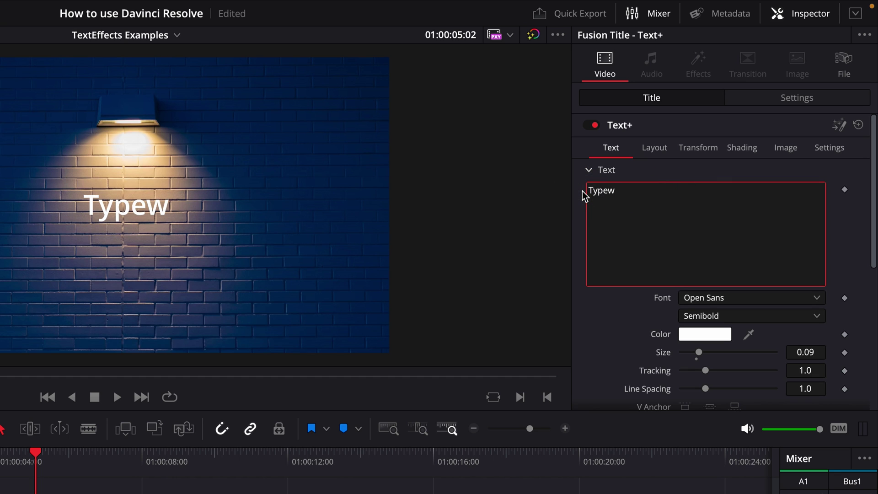
text(riter)
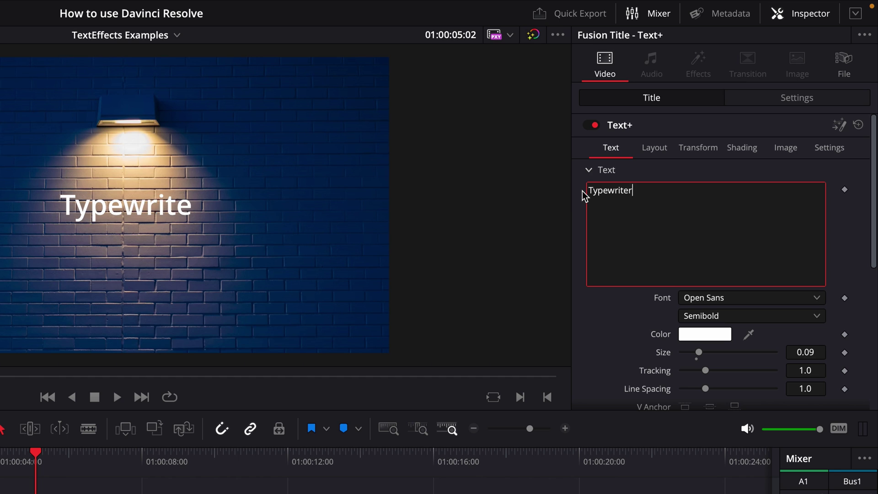
click(582, 195)
text(Effect)
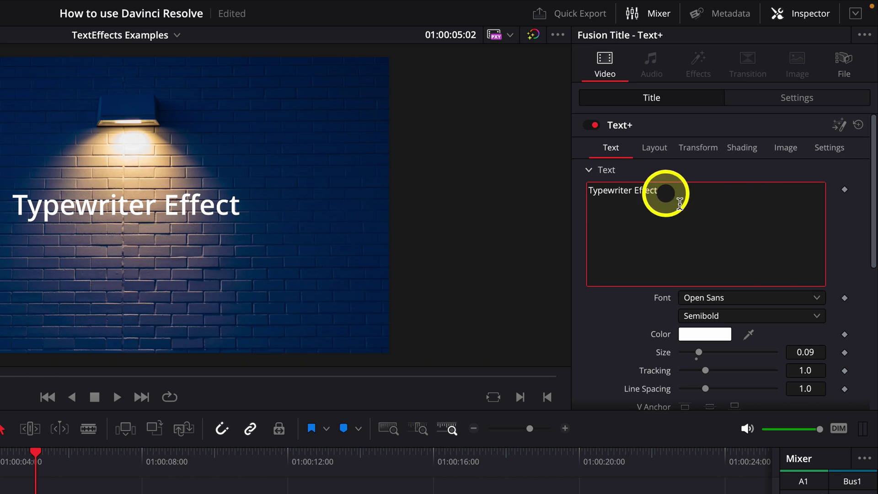
click(849, 258)
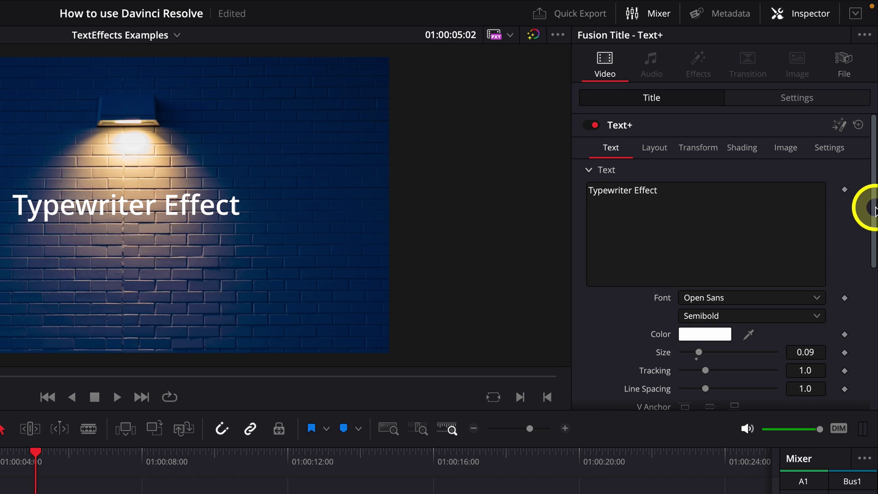
Step: Keyframe the Write On End at 0.05 so only the letter 'T' shows
drag(871, 205, 872, 389)
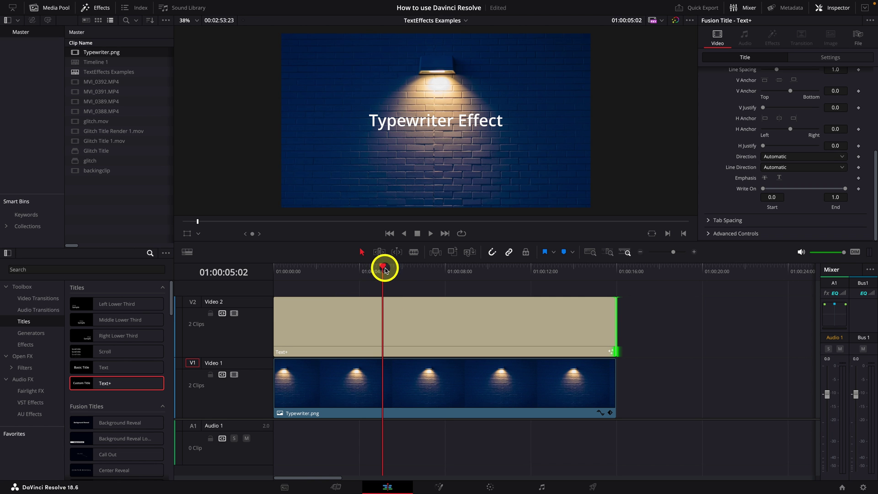
drag(384, 266, 255, 280)
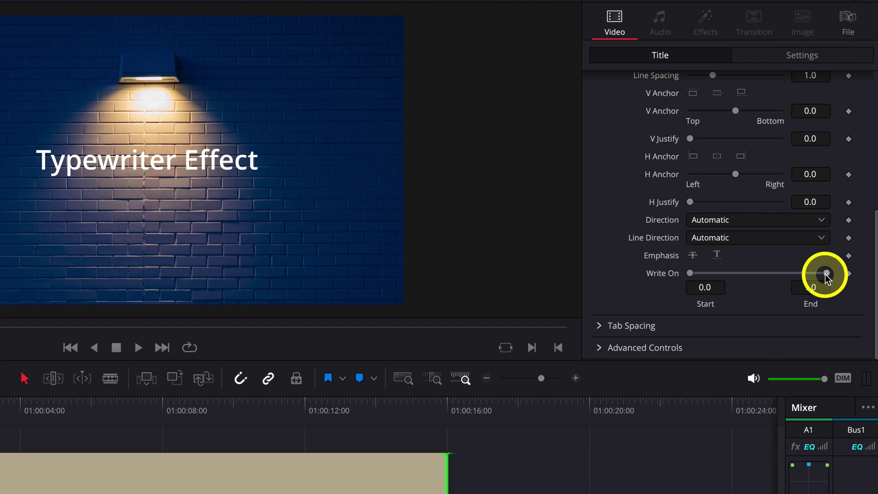
drag(825, 273, 700, 278)
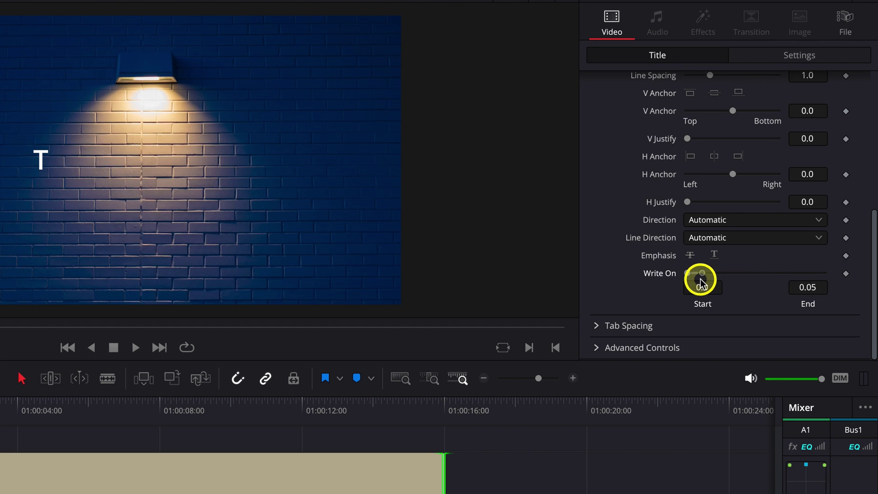
click(846, 274)
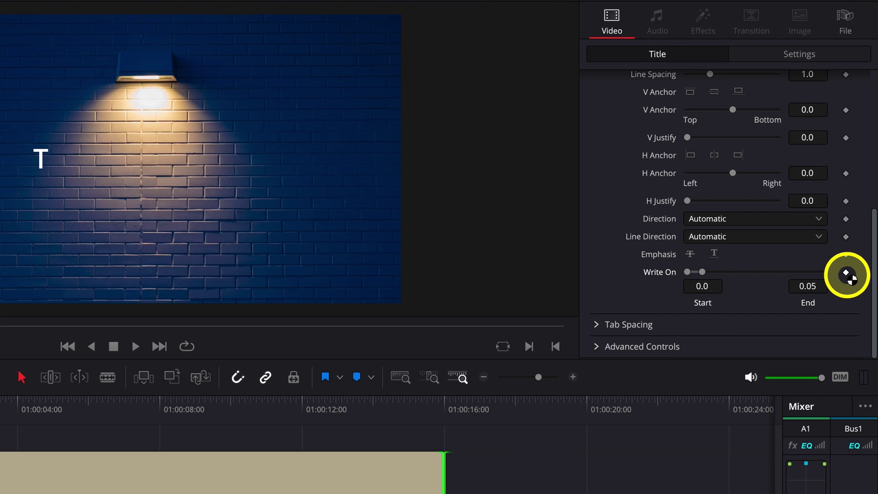
click(846, 273)
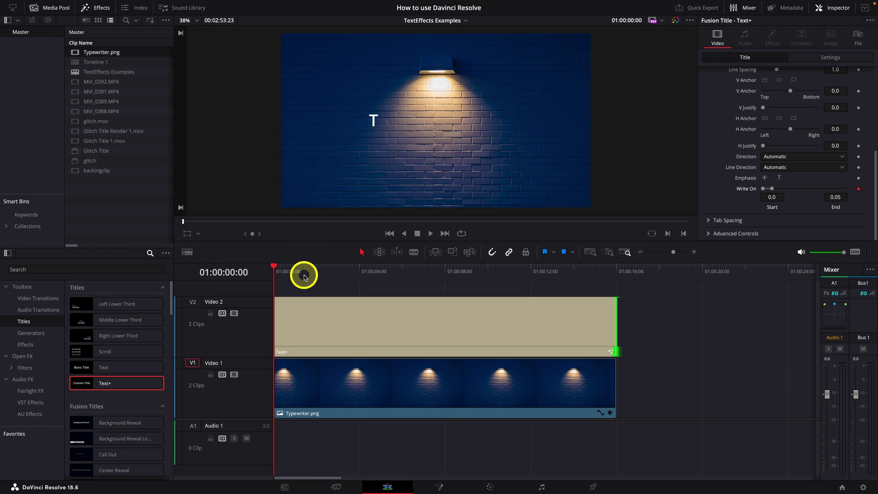
Step: Keyframe Write On End to 0.967 at 01:00:01:19, then play the typing animation
click(311, 274)
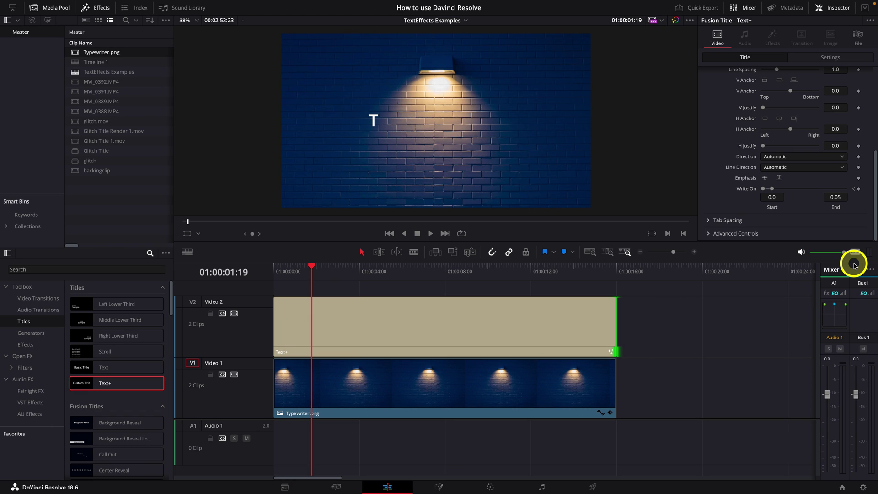
drag(772, 189, 846, 193)
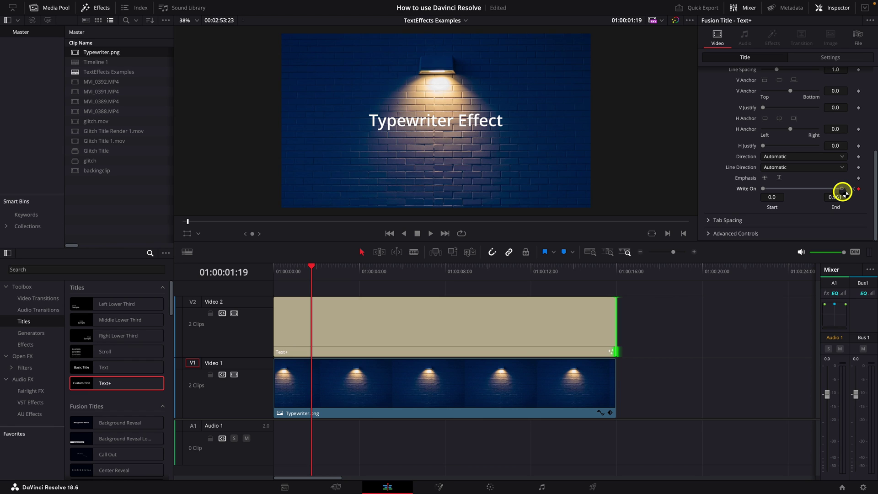
drag(845, 193, 846, 194)
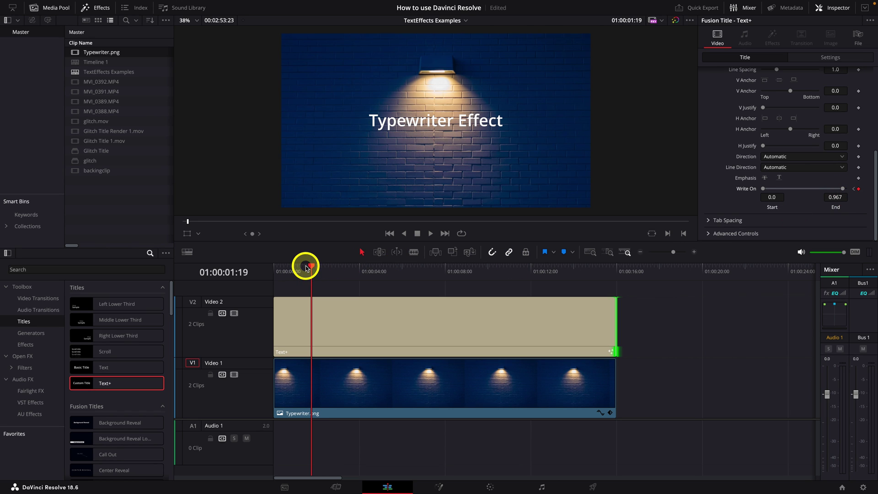
drag(311, 265, 270, 266)
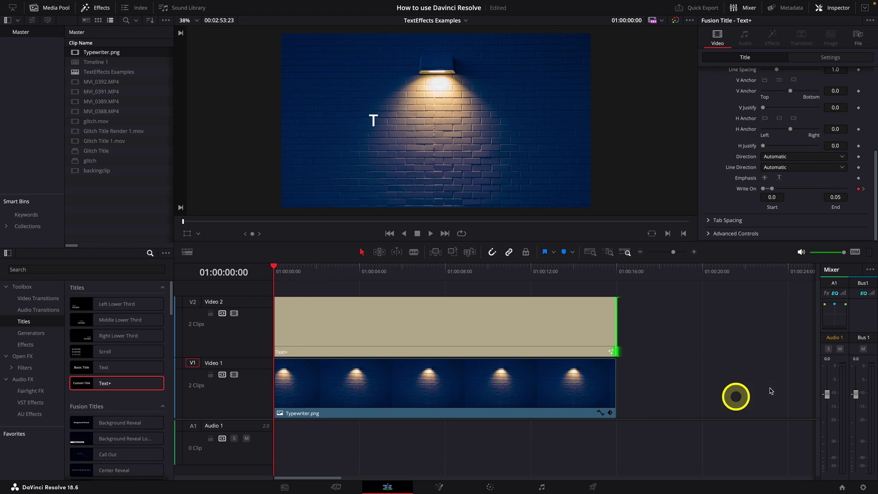
key(space)
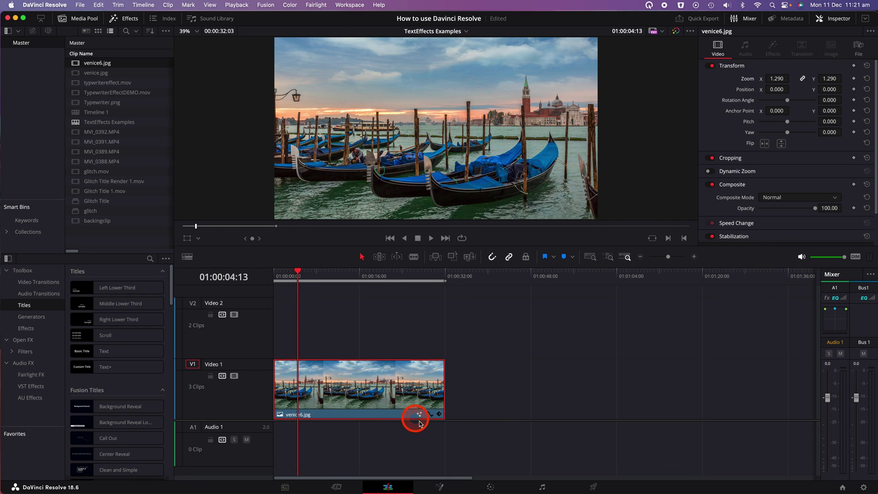
Step: Open the venice6.jpg clip in Fusion to show its MediaIn1 and MediaOut1 nodes
click(440, 487)
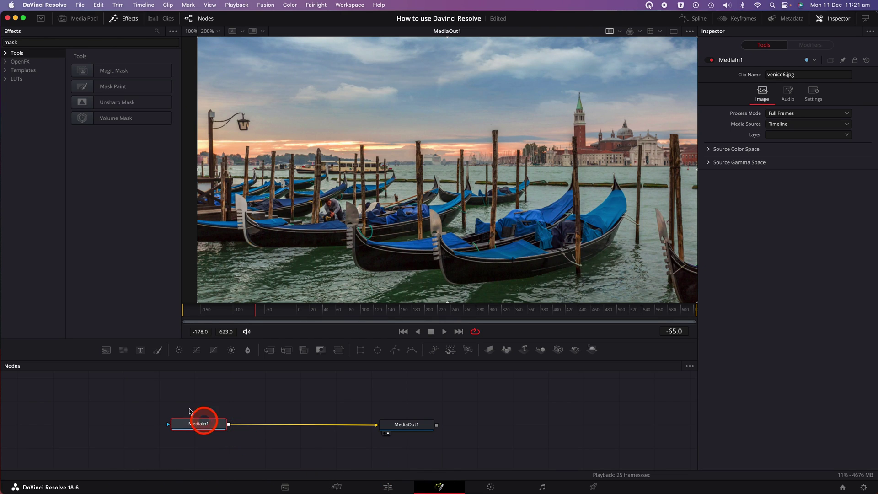
Step: Add a Text+ node merged over the gondola photo and select Text1
drag(190, 423, 170, 428)
click(141, 350)
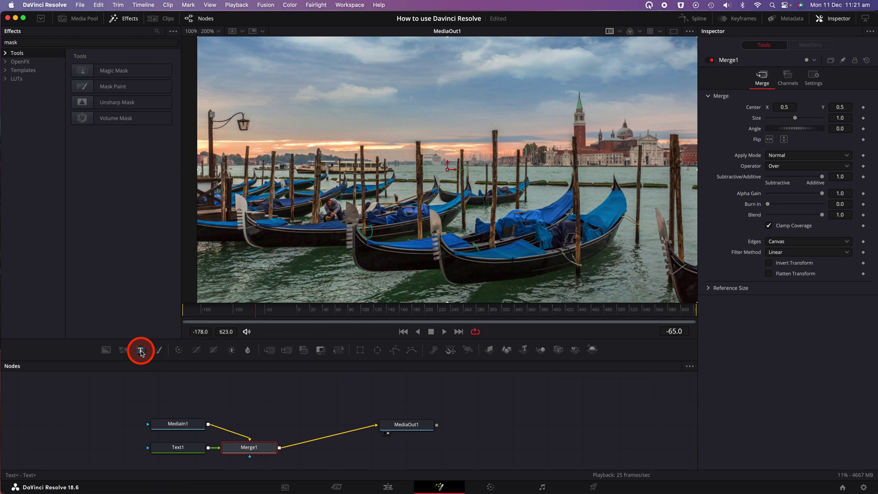
click(176, 451)
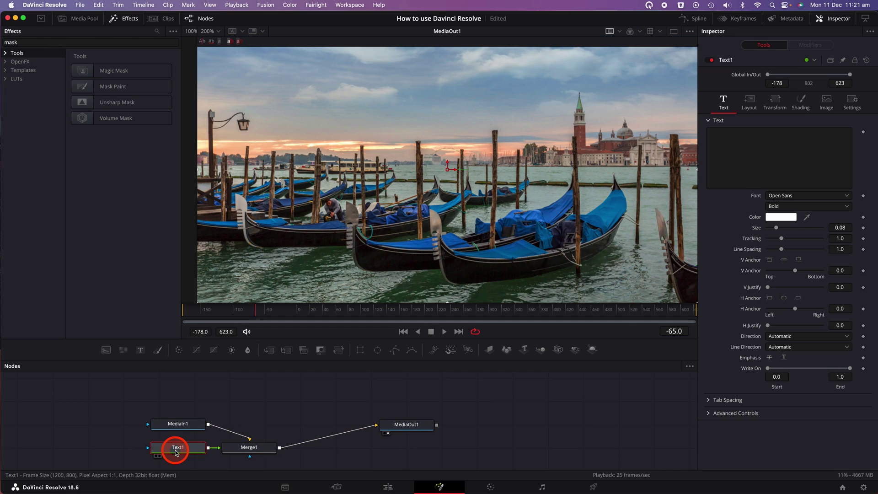
Step: Type 'Venice' in the Zombiess font and enlarge it to size 0.4252
click(749, 137)
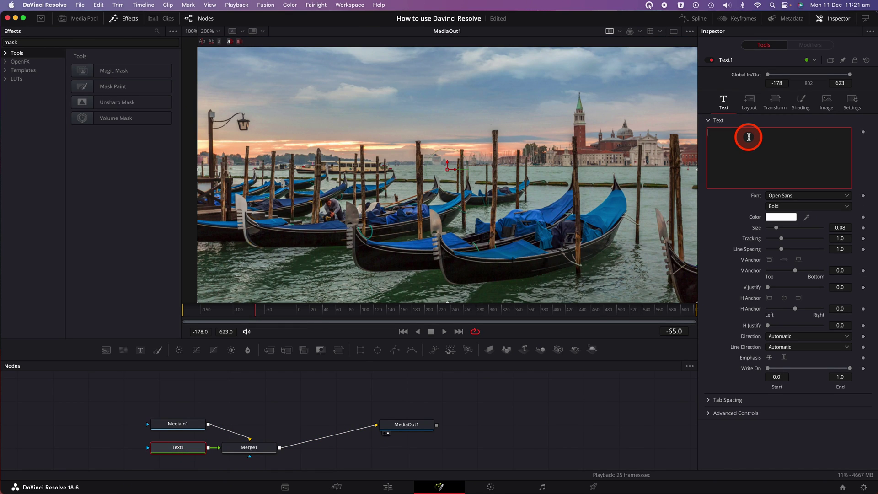
text(Venice)
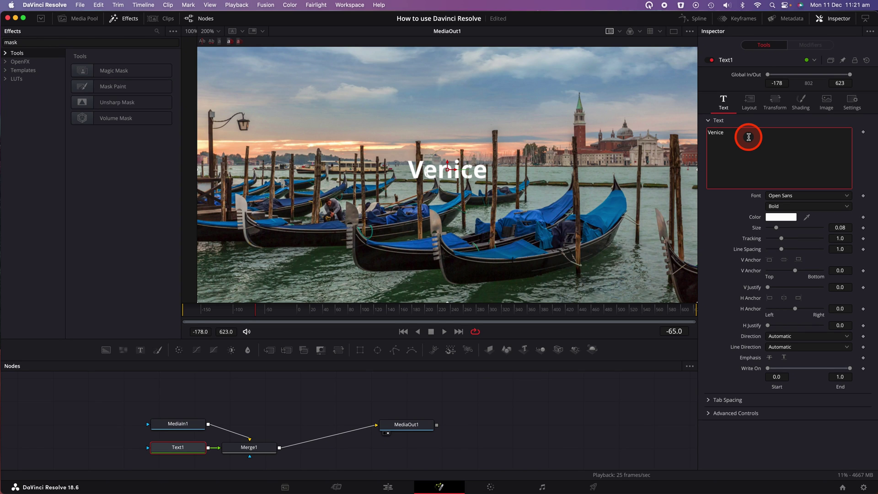
click(829, 196)
click(809, 349)
mouse_move(776, 227)
mouse_down()
mouse_move(847, 225)
mouse_move(783, 241)
mouse_up()
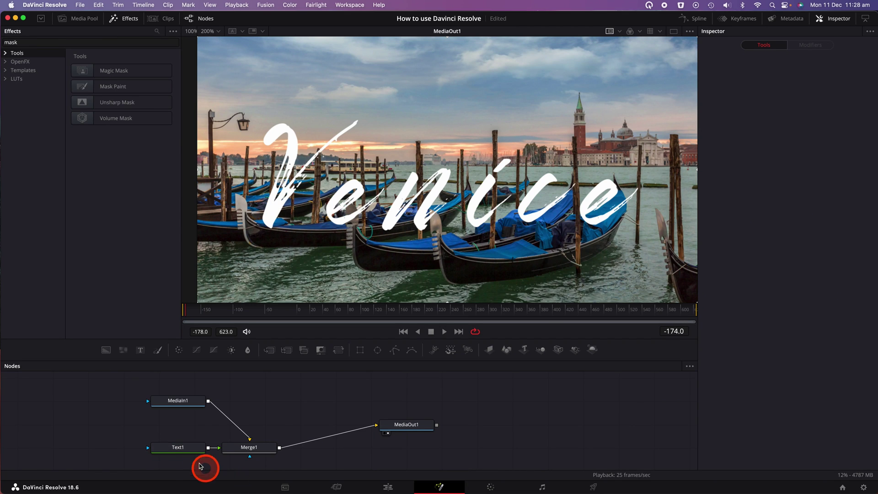
Step: Attach a Mask Paint node to Text1's mask input and select the new MaskPaint1
click(180, 448)
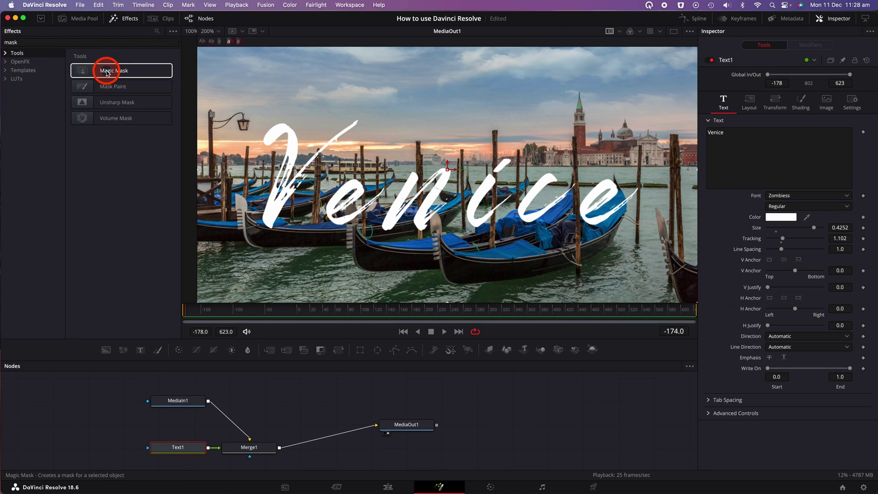
click(90, 88)
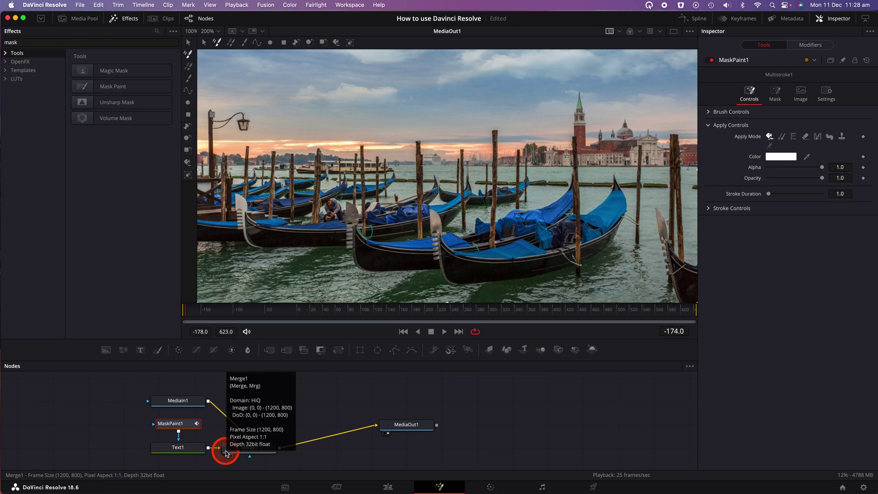
click(180, 423)
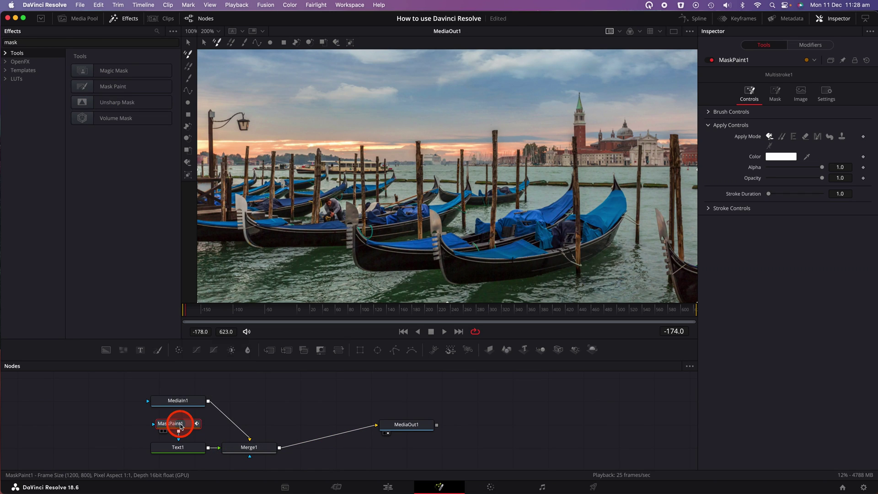
click(264, 98)
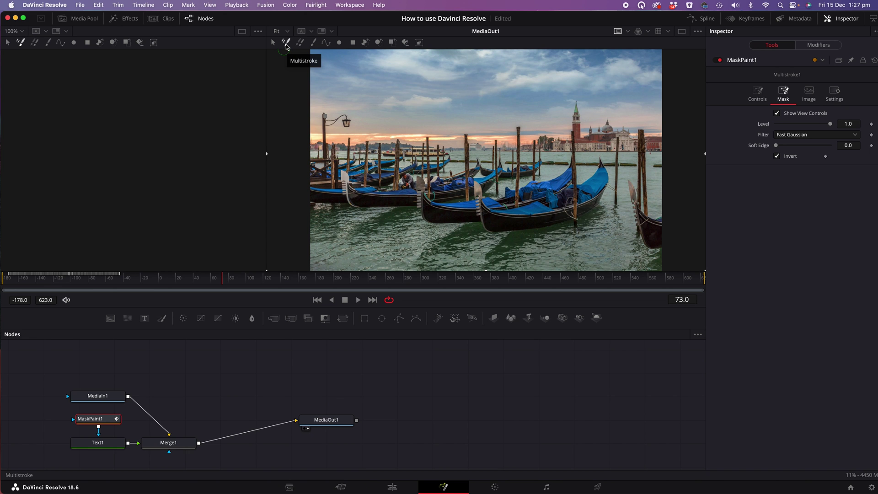
Step: Switch painting to single Stroke mode and turn on the mask's Invert so Venice shows fully
click(287, 45)
click(314, 45)
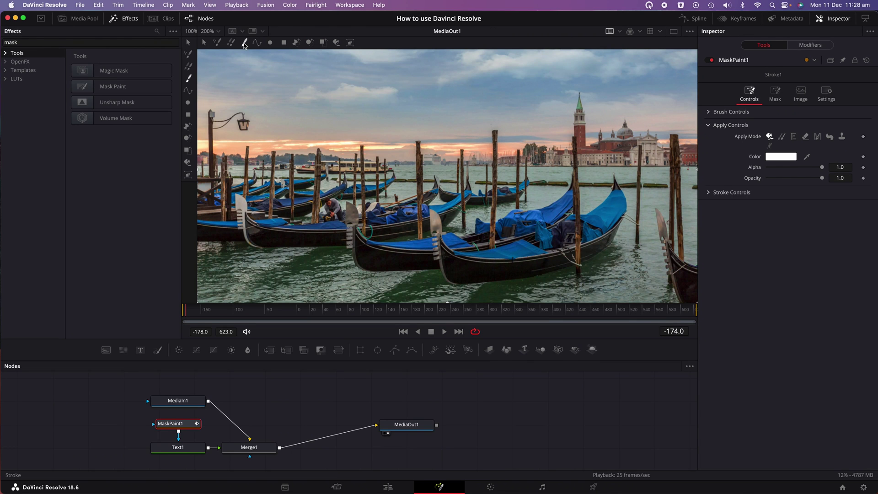
click(246, 42)
click(305, 48)
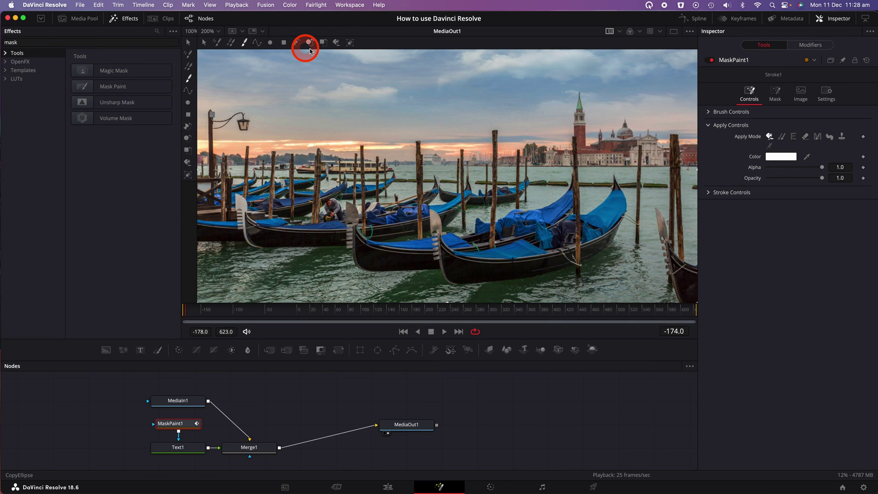
click(244, 44)
click(244, 44)
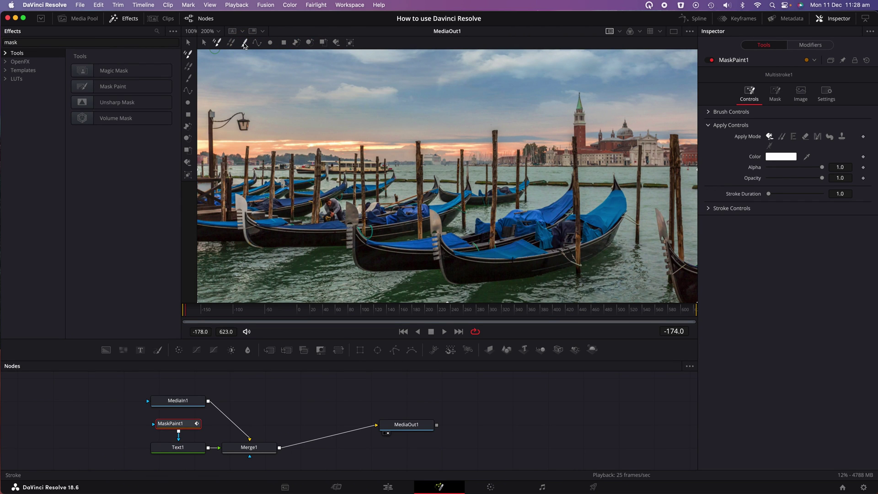
click(775, 92)
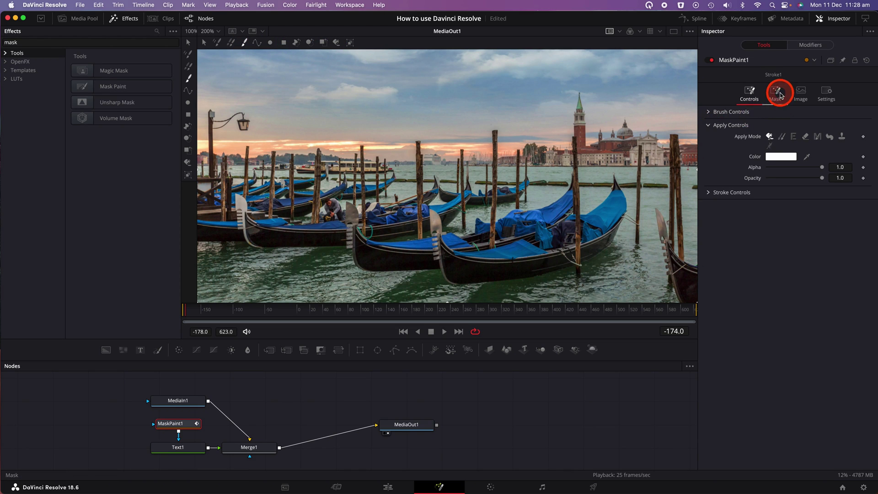
click(769, 157)
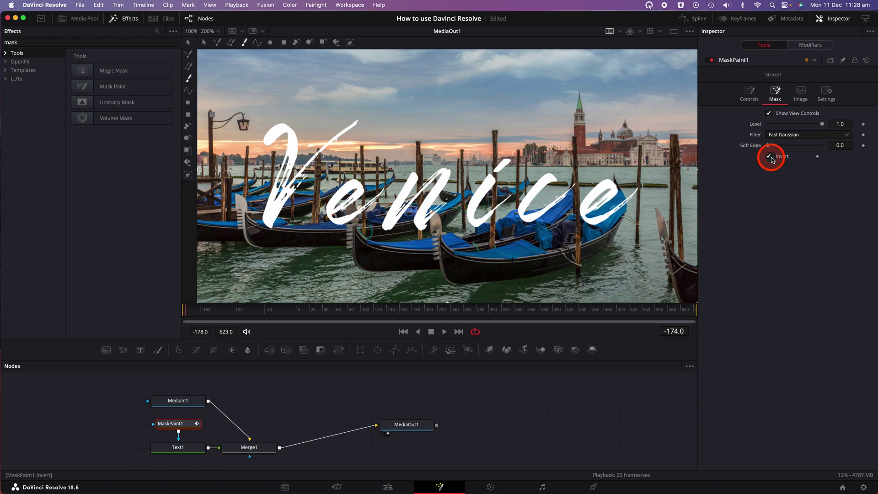
Step: Pick the soft brush shape, lower its softness, and shrink the brush size to 0.0331
click(752, 93)
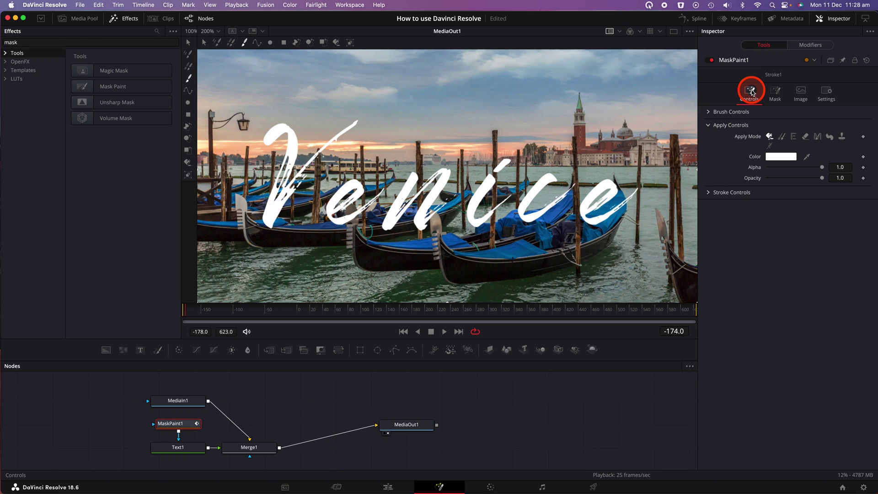
click(708, 112)
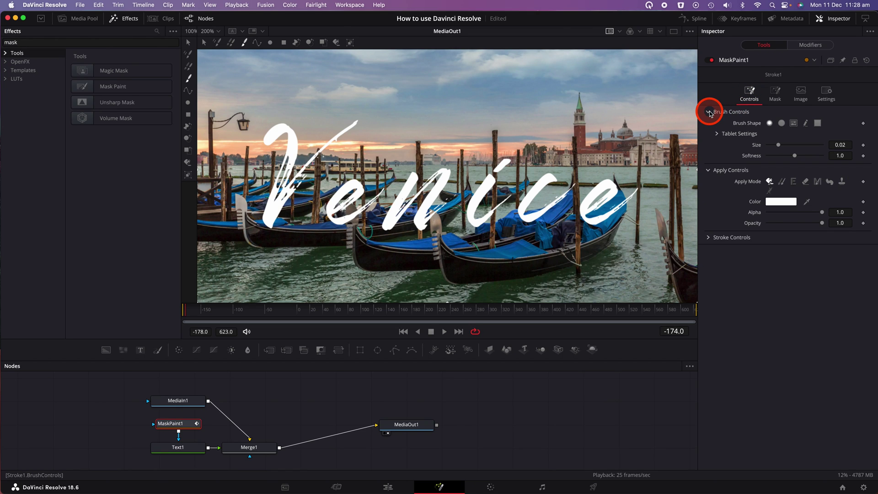
click(781, 123)
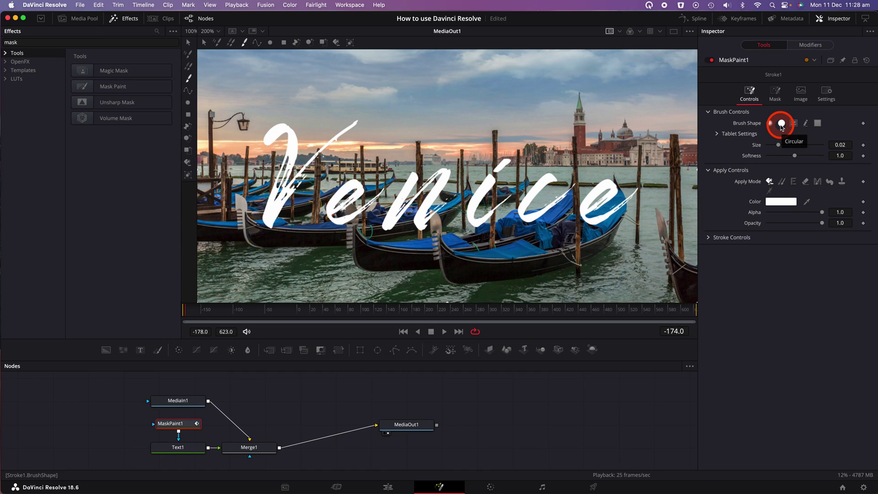
click(771, 124)
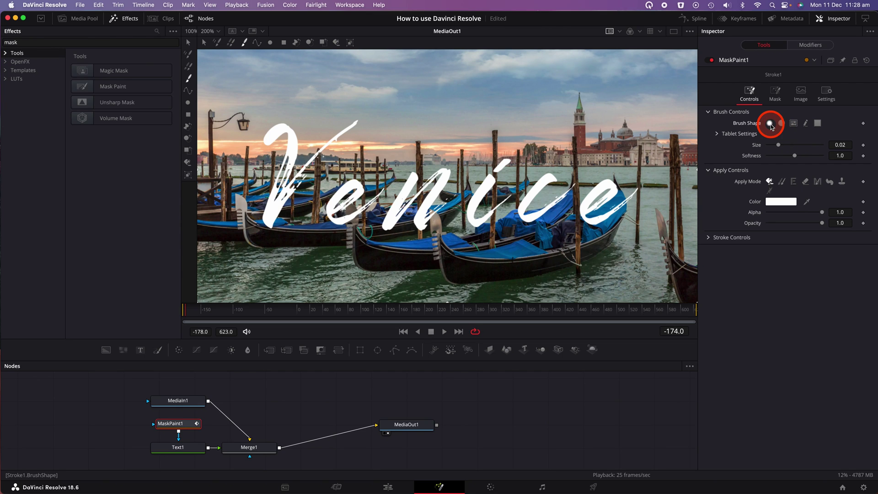
click(795, 157)
mouse_move(796, 159)
mouse_down()
mouse_move(773, 155)
mouse_move(791, 145)
mouse_up()
click(780, 145)
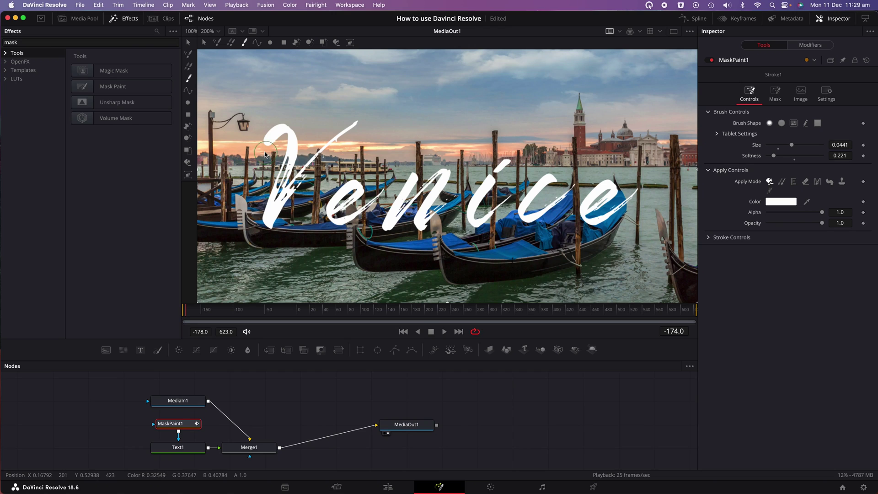
drag(791, 145, 771, 156)
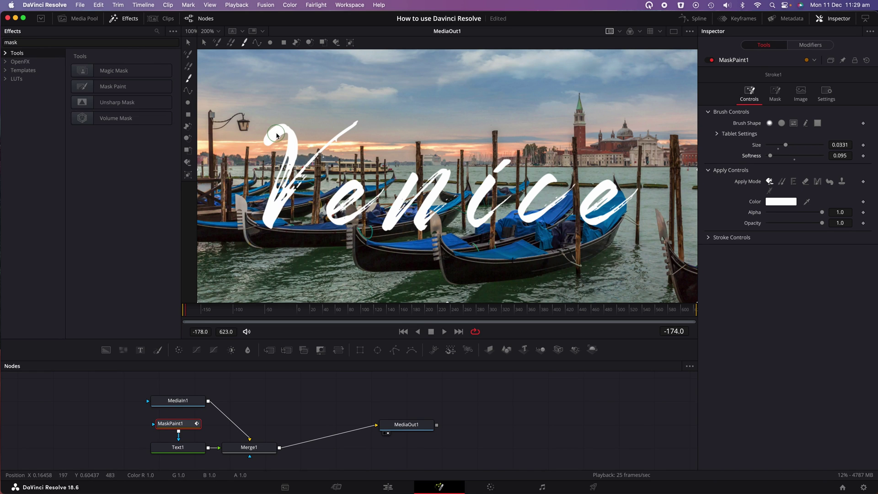
Step: Paint a stroke down the V's left downstroke and set its Stroke Animation to Write On
drag(291, 144, 269, 214)
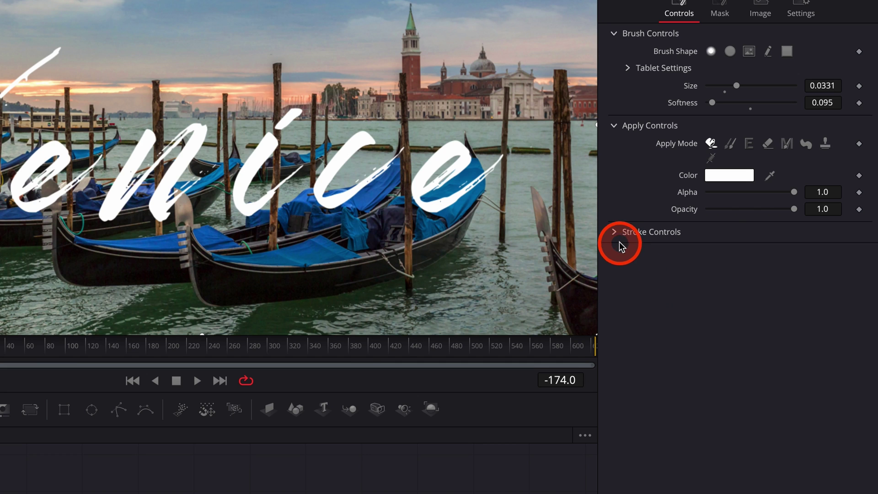
click(614, 232)
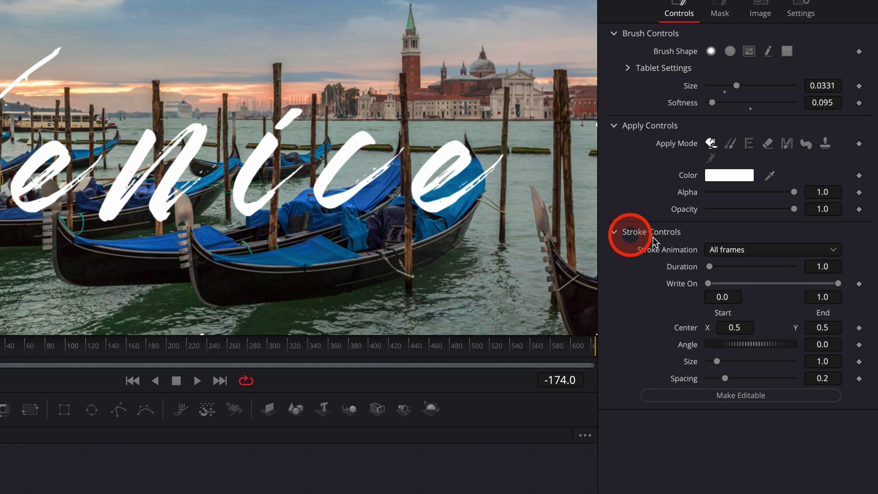
click(769, 250)
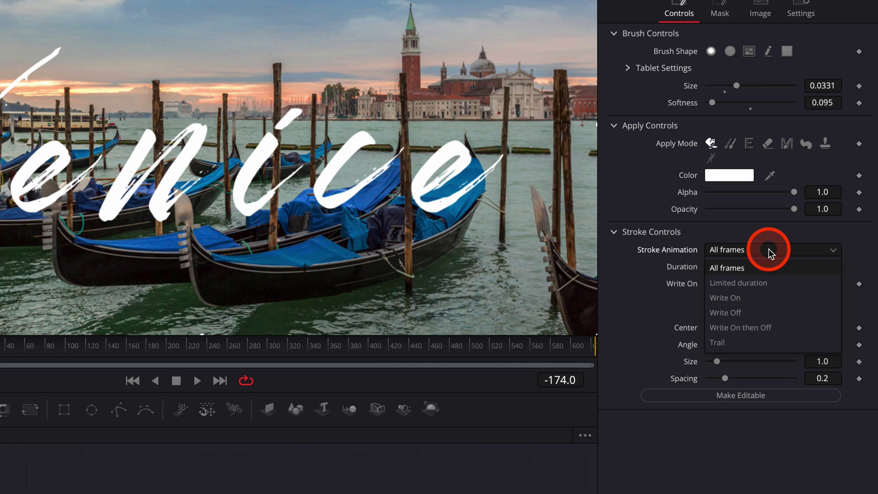
click(761, 298)
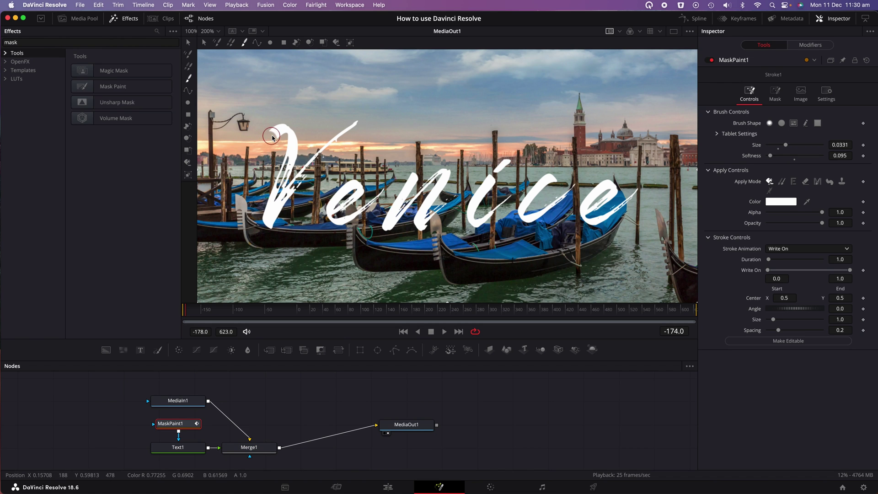
Step: Paint strokes over the V and the e, and erase the stray stroke over the i's dot
mouse_move(292, 138)
mouse_down()
mouse_move(267, 223)
mouse_move(350, 128)
mouse_move(377, 130)
mouse_up()
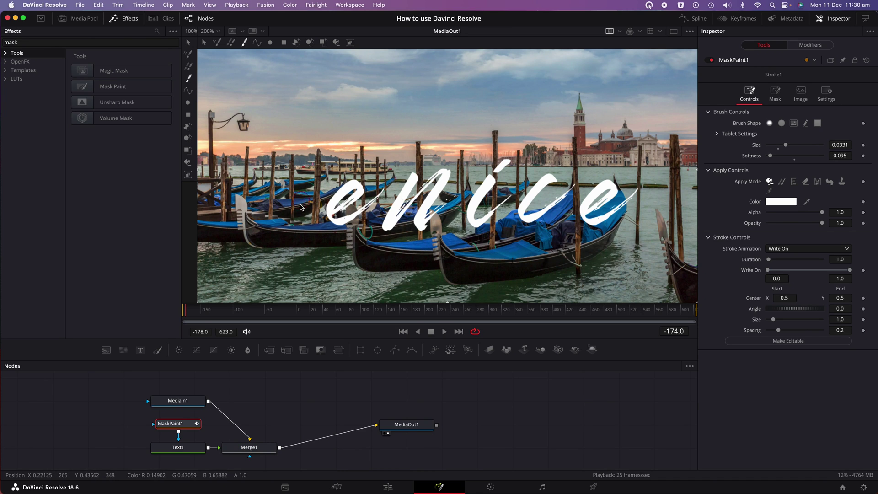
mouse_move(332, 214)
mouse_down()
mouse_move(365, 194)
mouse_move(364, 182)
mouse_move(339, 194)
mouse_move(333, 222)
mouse_move(381, 196)
mouse_move(430, 145)
mouse_move(385, 225)
mouse_move(442, 174)
mouse_move(412, 227)
mouse_move(453, 205)
mouse_up()
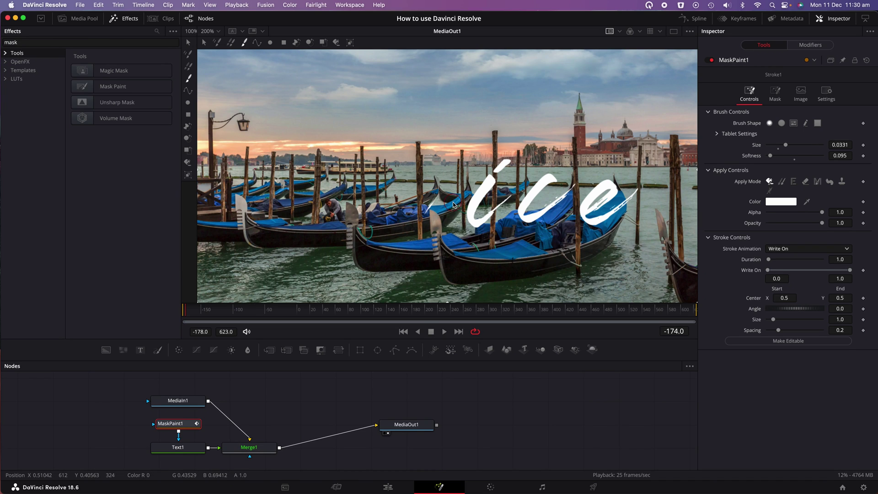
mouse_move(513, 148)
mouse_down()
mouse_move(481, 193)
mouse_move(472, 228)
mouse_move(555, 153)
mouse_move(566, 178)
mouse_move(533, 193)
mouse_move(516, 215)
mouse_move(546, 217)
mouse_move(577, 186)
mouse_move(568, 209)
mouse_move(579, 218)
mouse_move(615, 185)
mouse_move(587, 208)
mouse_move(589, 222)
mouse_move(636, 192)
mouse_move(620, 155)
mouse_move(611, 154)
mouse_up()
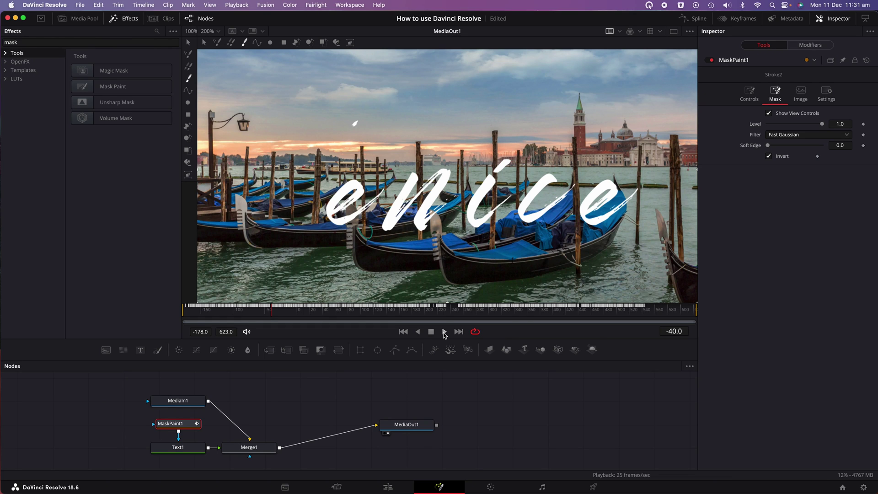
Step: Uncheck the paint mask's Invert and jump to the animation's start to preview the write-on
click(750, 90)
click(775, 92)
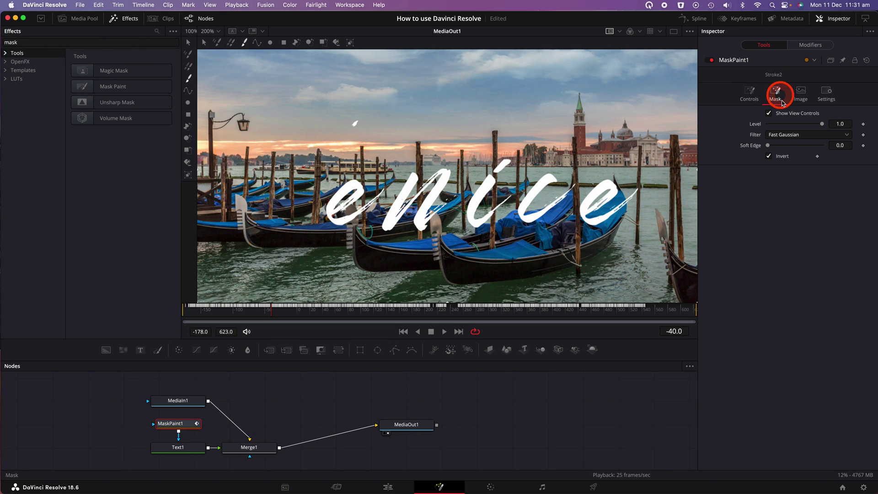
click(769, 157)
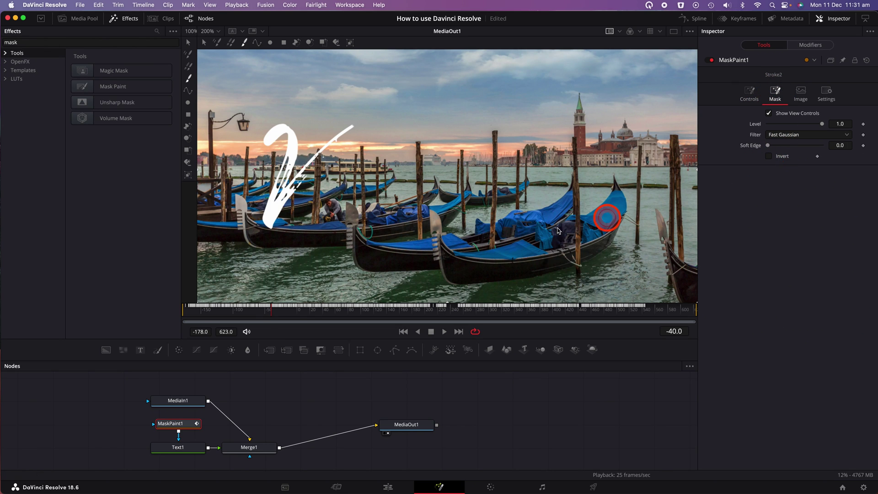
click(189, 313)
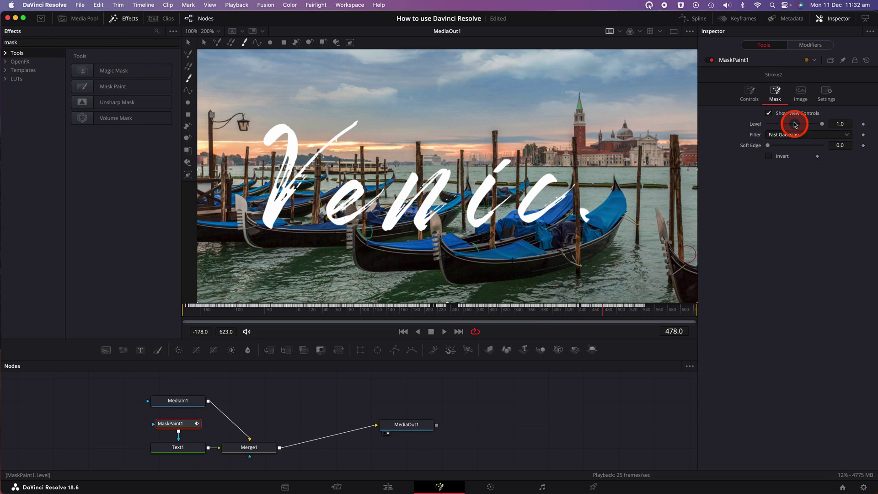
Step: Open the Keyframes editor, expand MaskPaint1 and Stroke1 in a taller panel, and select the End keyframes
click(738, 19)
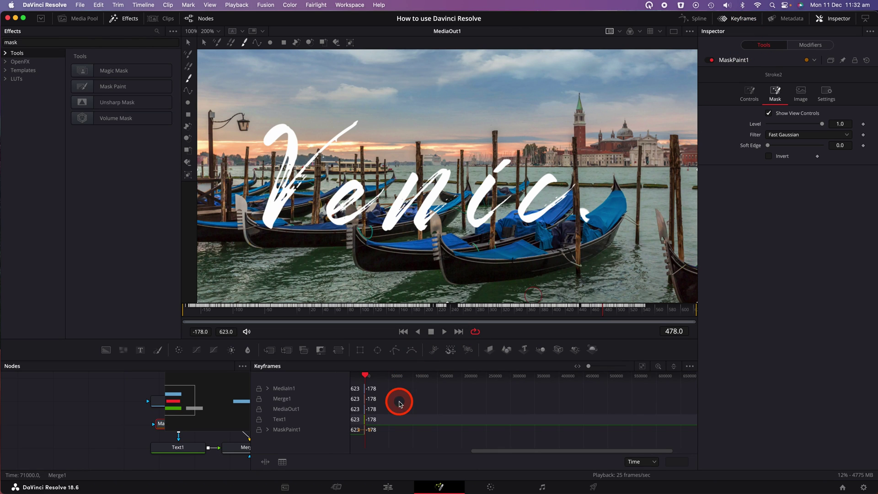
click(270, 432)
click(677, 432)
click(577, 366)
drag(577, 364, 553, 308)
click(395, 395)
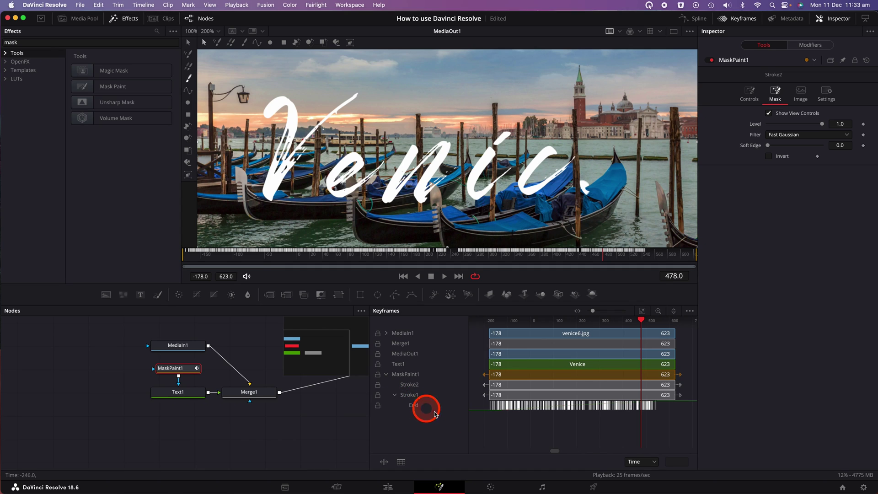
click(666, 427)
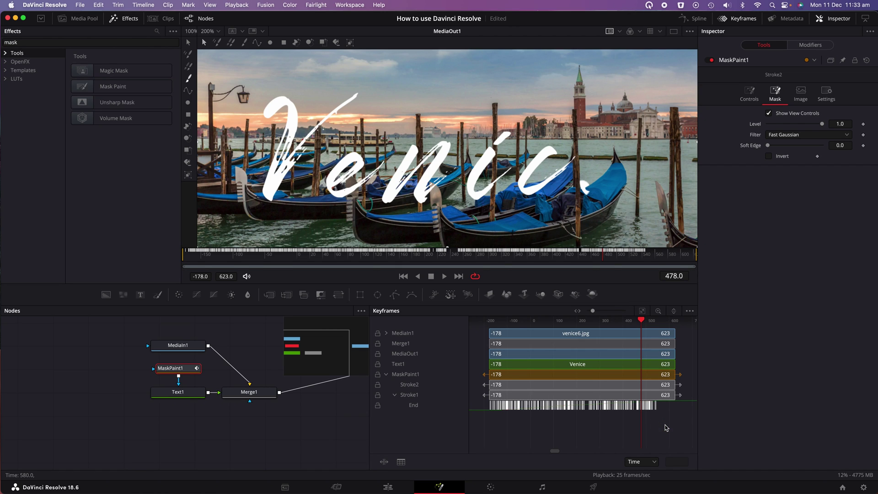
mouse_move(666, 427)
mouse_down()
mouse_move(630, 407)
mouse_move(588, 405)
mouse_move(613, 407)
mouse_move(608, 433)
mouse_move(645, 428)
mouse_up()
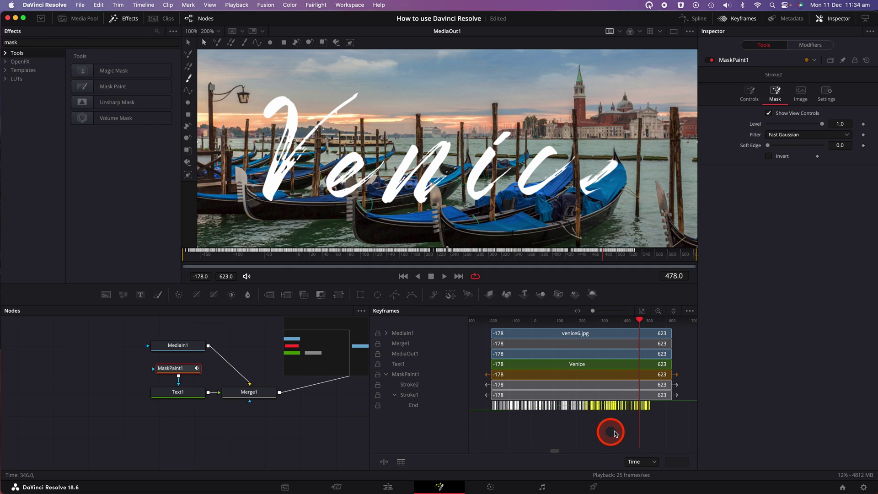
Step: Time-stretch Stroke1's End keyframes into a much shorter span ending near frame 0
drag(657, 419, 482, 407)
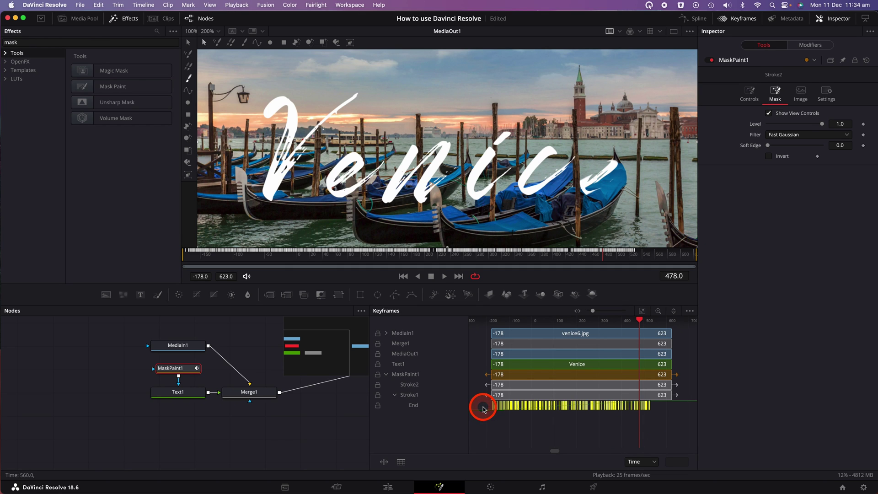
right_click(576, 408)
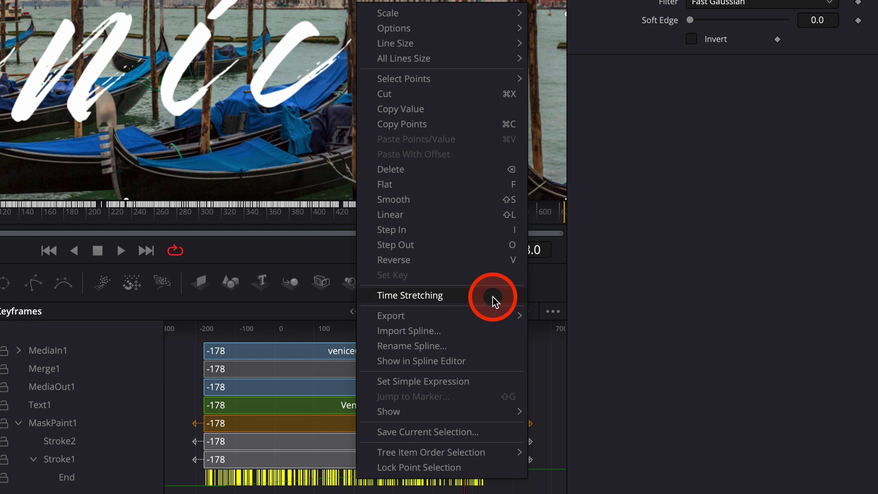
click(657, 302)
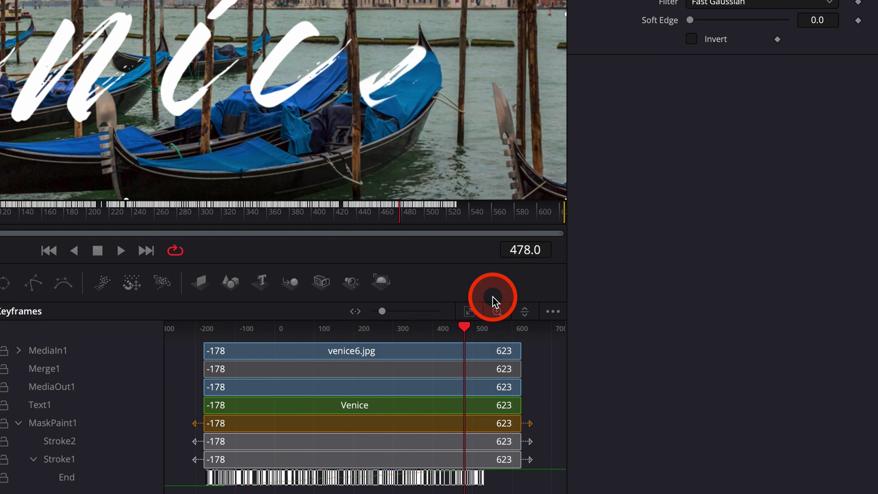
click(483, 477)
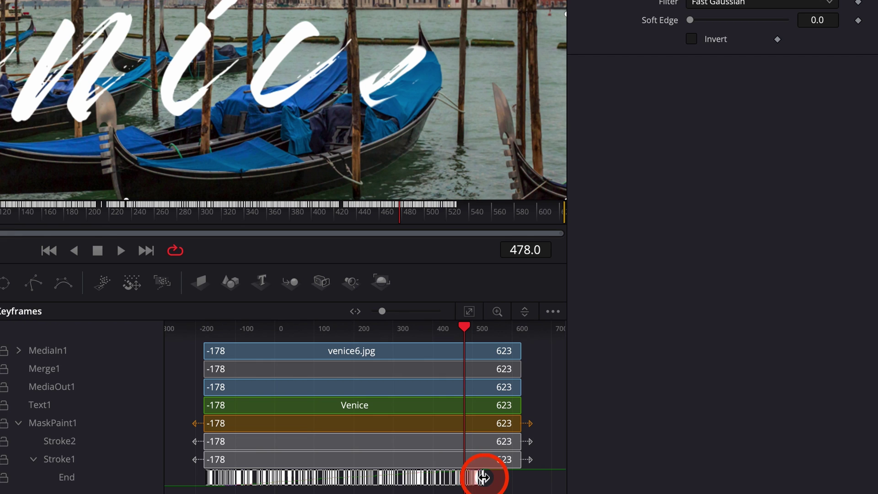
mouse_move(483, 477)
mouse_down()
mouse_move(283, 477)
mouse_move(315, 478)
mouse_move(307, 479)
mouse_up()
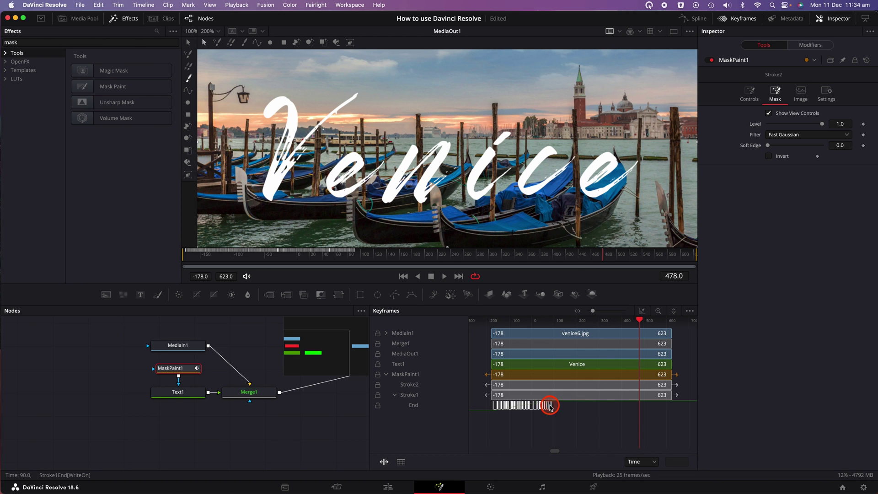
drag(550, 406, 538, 405)
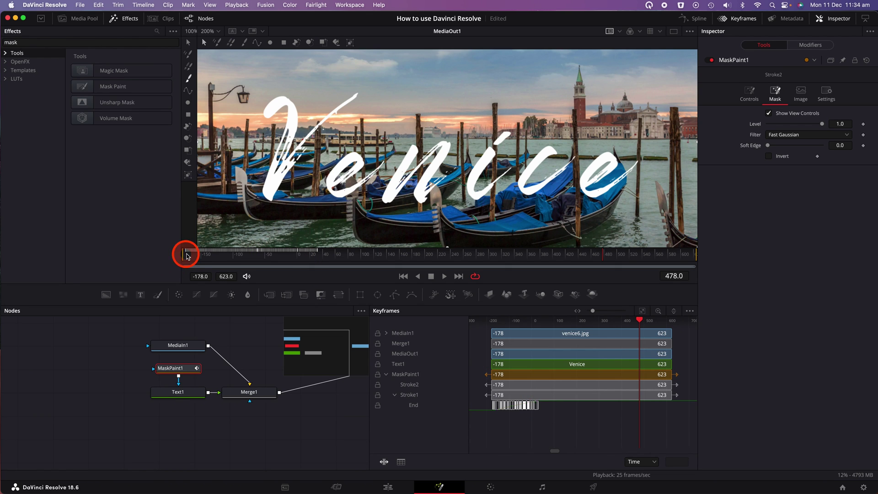
drag(316, 255, 188, 255)
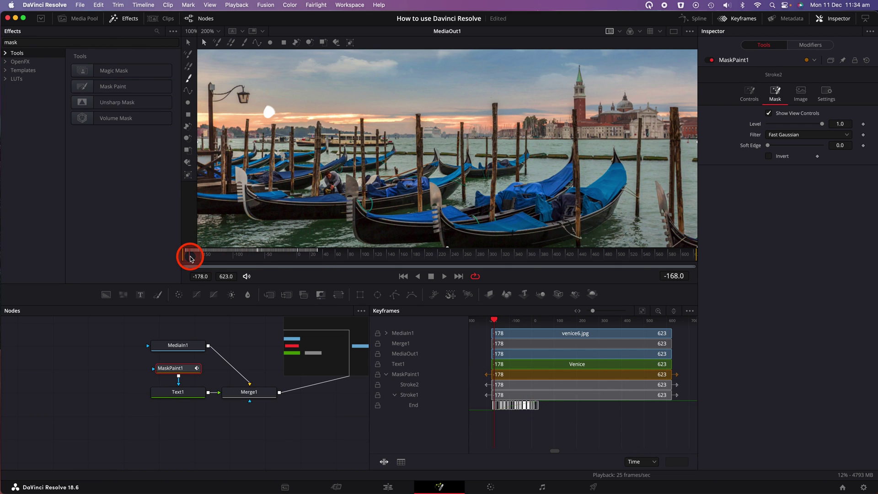
click(444, 276)
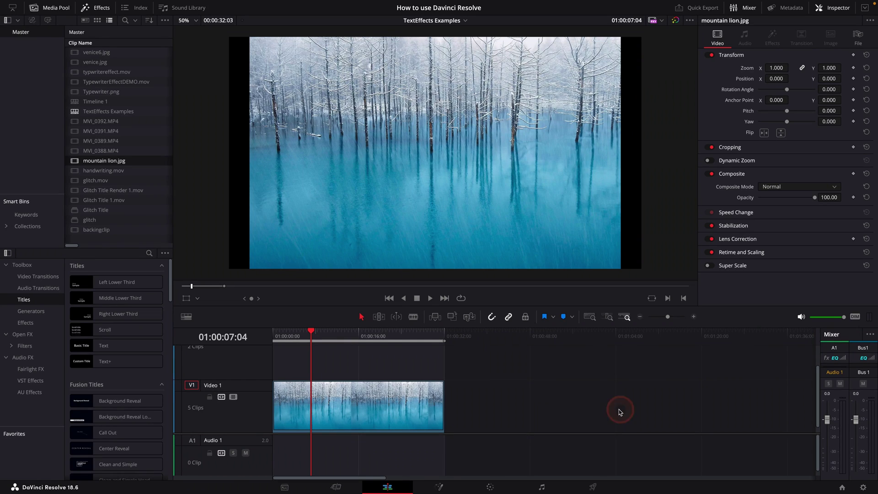
Step: Open mountain lion.jpg on the Fusion page
click(441, 488)
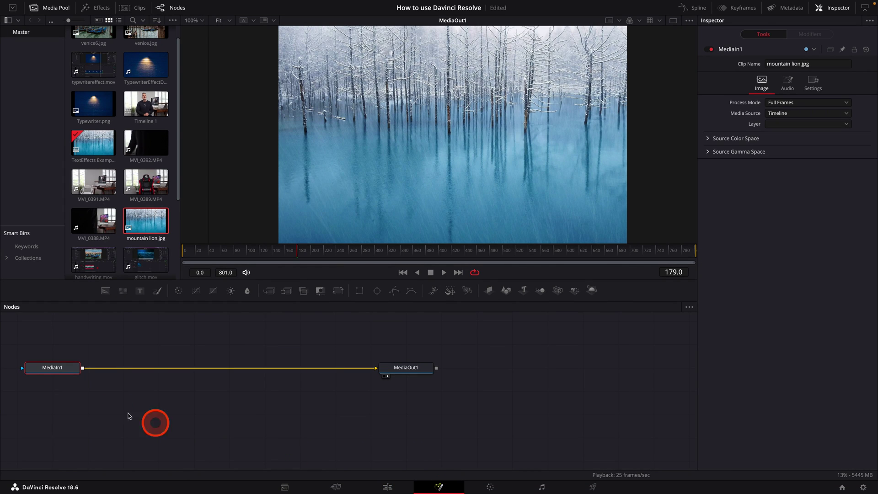
Step: Add a Text+ layer merged over the image and enter the title MIRROR
click(138, 291)
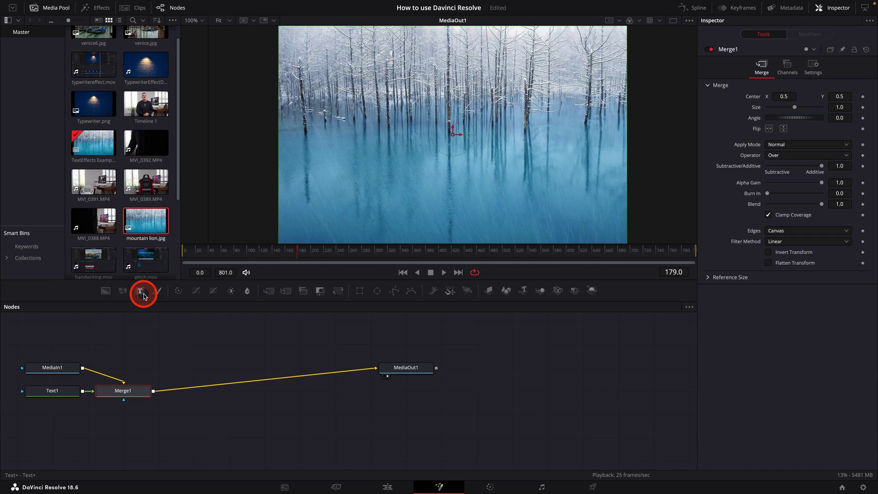
click(58, 393)
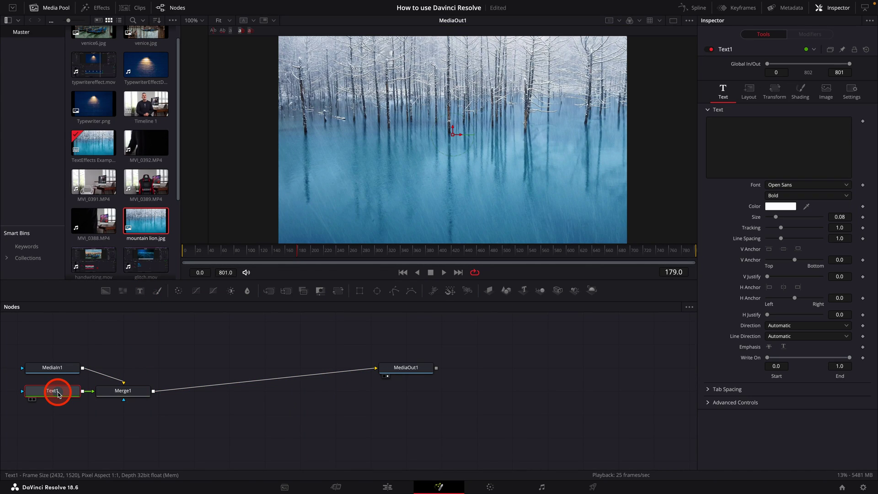
click(730, 127)
text(MIR)
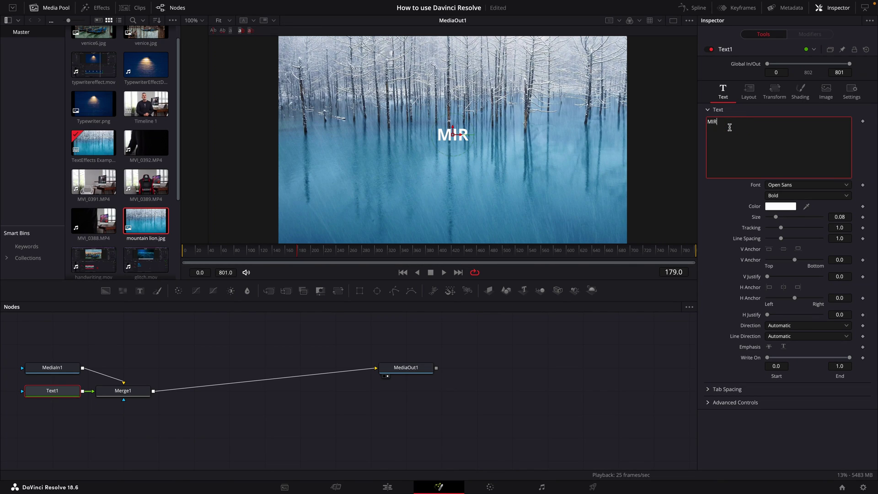
text(ROR)
click(729, 127)
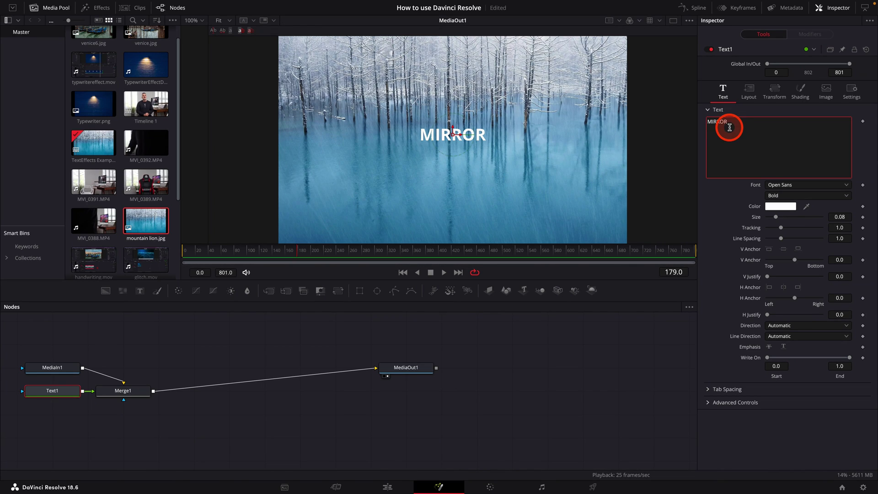
Step: Set the MIRROR title's font to Oriya MN and enlarge it to size 0.2559
click(789, 184)
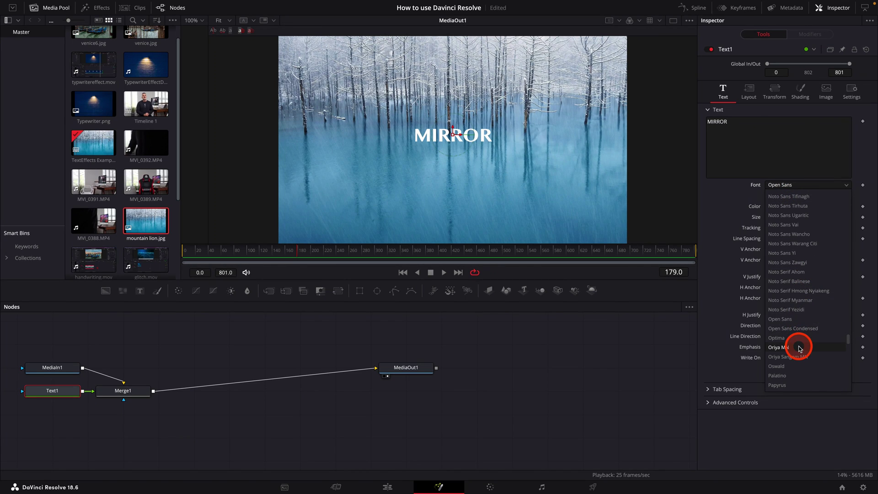
click(799, 349)
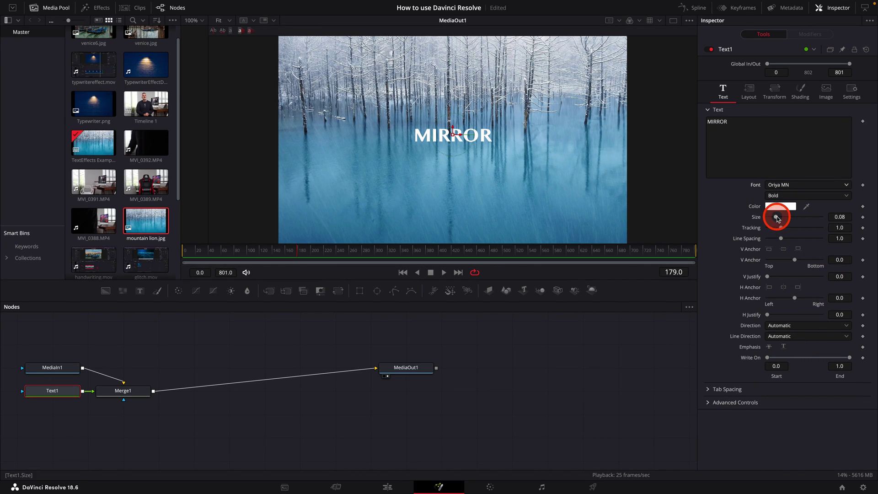
mouse_move(777, 217)
mouse_down()
mouse_move(795, 217)
mouse_move(785, 231)
mouse_up()
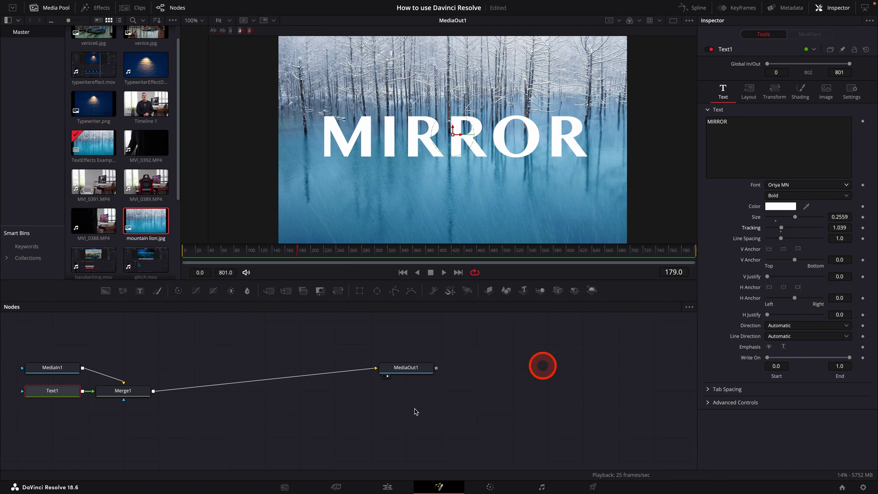
Step: Copy the Text1 node and paste a duplicate Text1_1 into the node editor
right_click(60, 392)
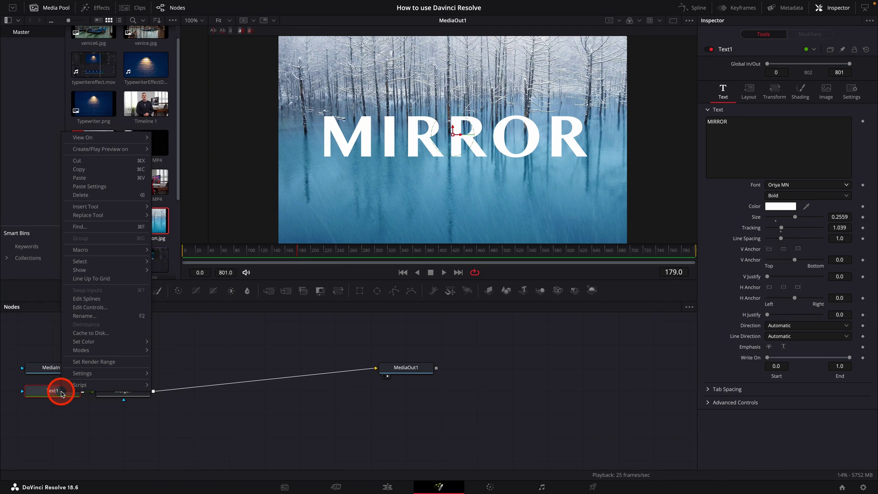
click(108, 171)
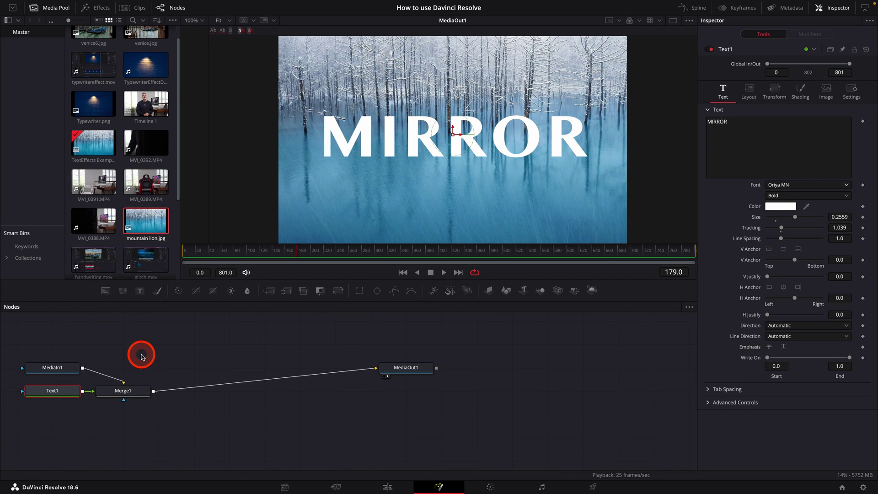
right_click(142, 356)
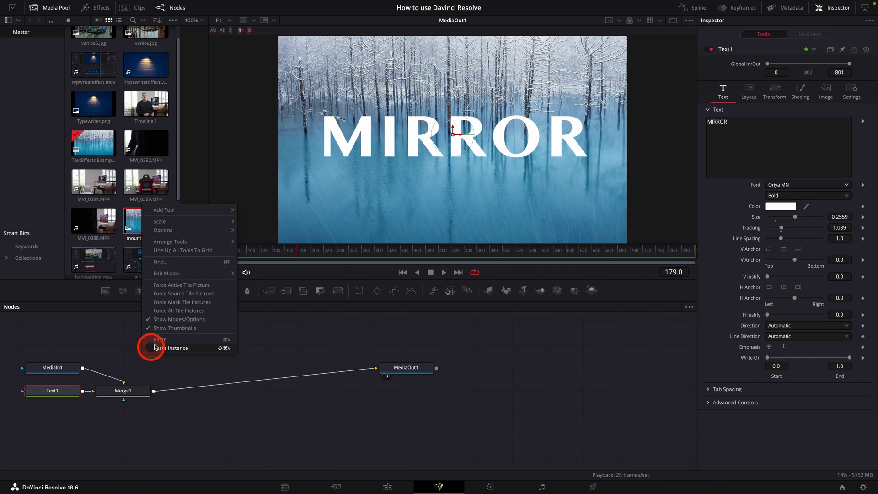
click(158, 339)
Step: Position Text1_1 and merge it over the composite through a new Merge2 node
drag(142, 354, 146, 339)
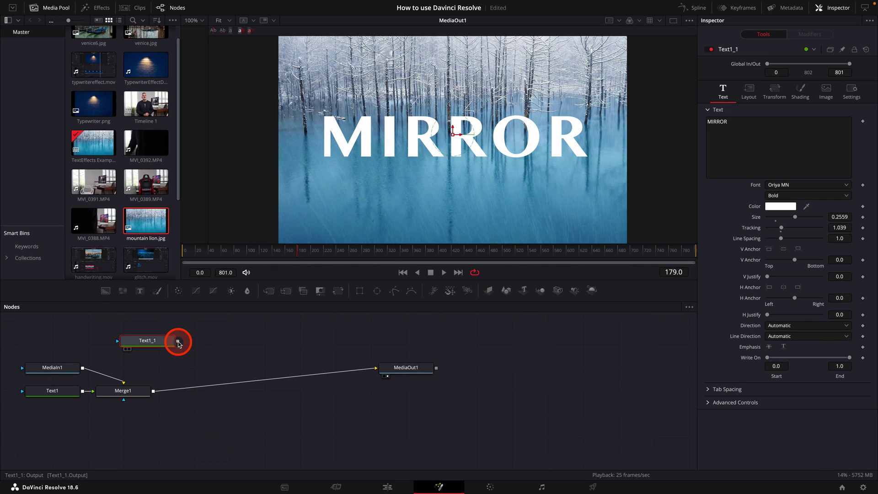
drag(178, 343, 153, 390)
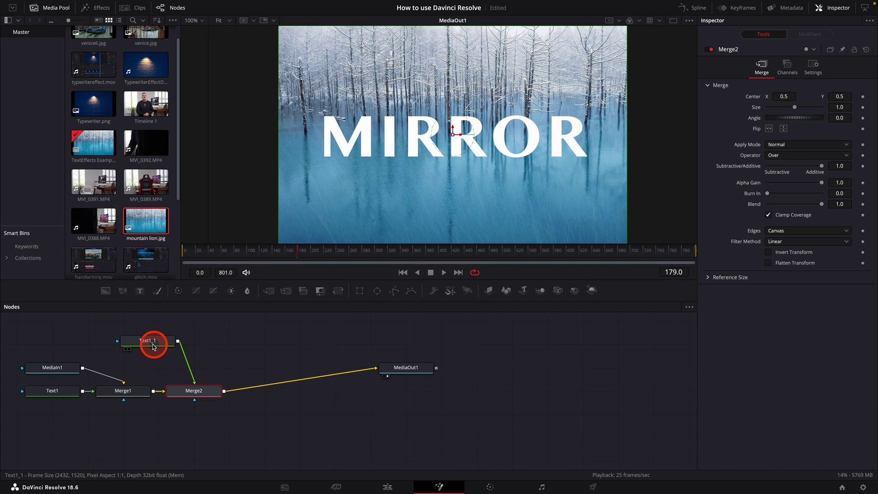
drag(153, 344, 194, 347)
Step: Flip the duplicate MIRROR upside down in Merge2 and lower it to Center Y 0.29
click(194, 347)
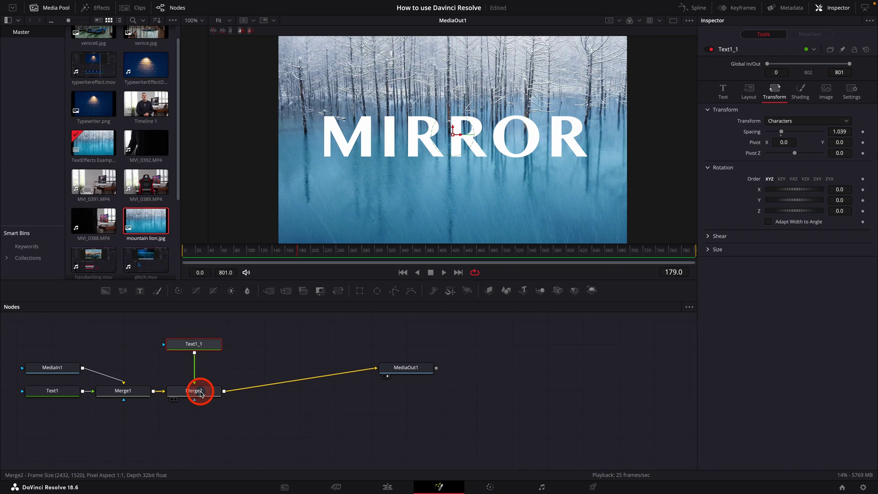
click(200, 392)
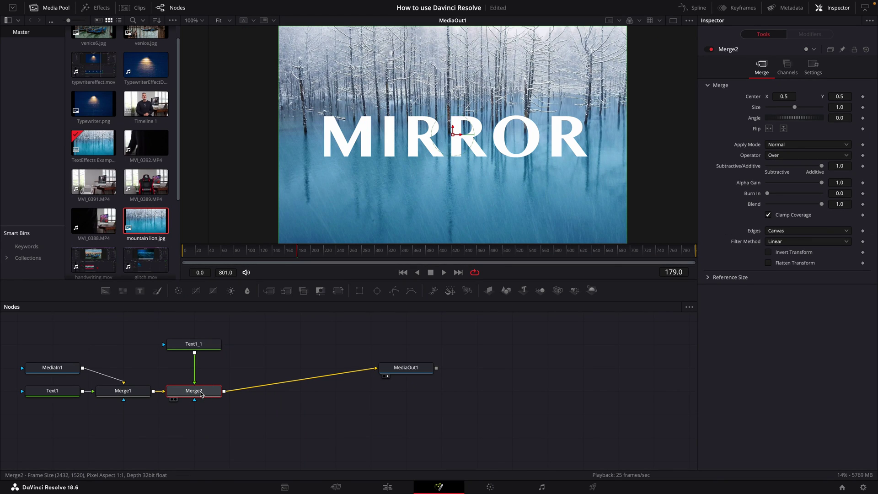
click(211, 394)
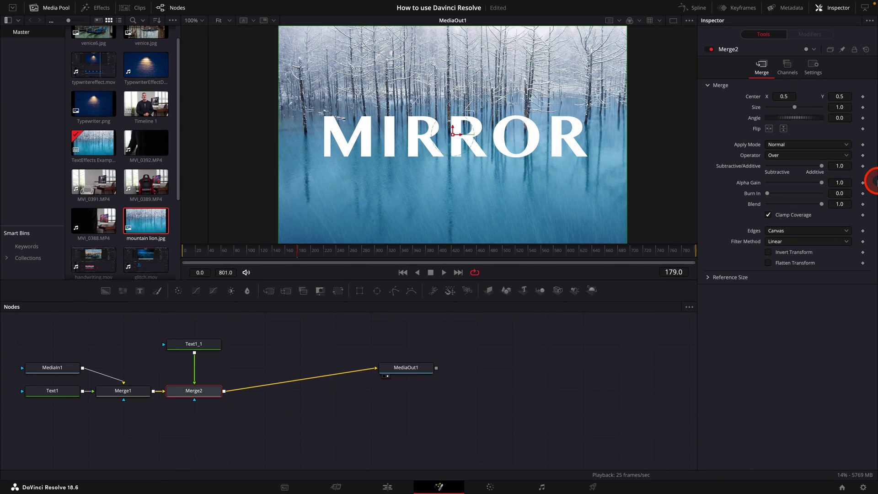
click(782, 129)
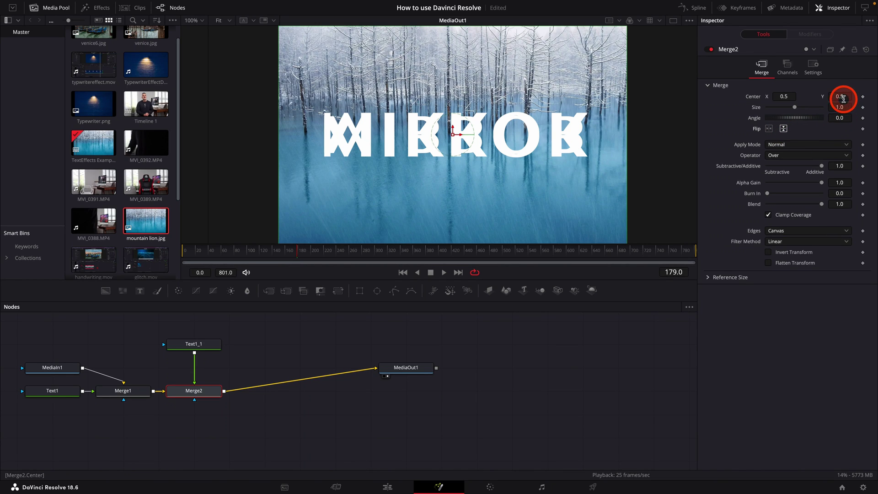
drag(840, 97, 752, 151)
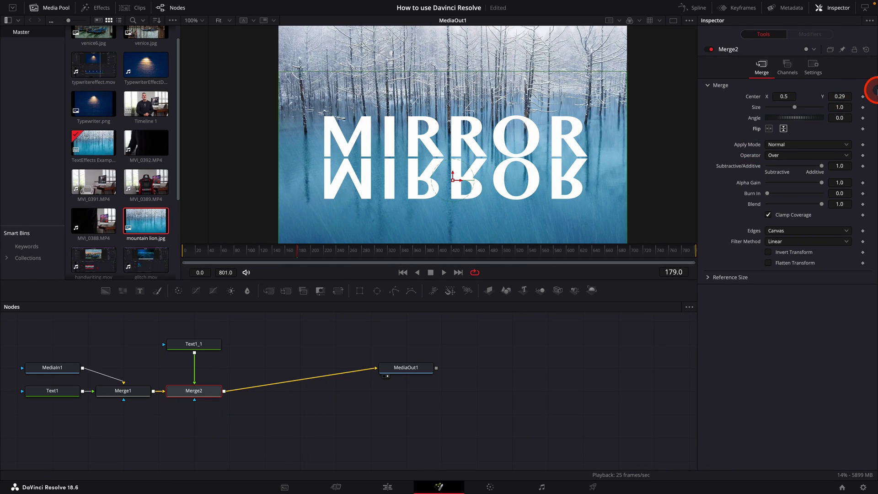
Step: Fade the reflected MIRROR by lowering Merge2's Blend to about 0.504
click(813, 68)
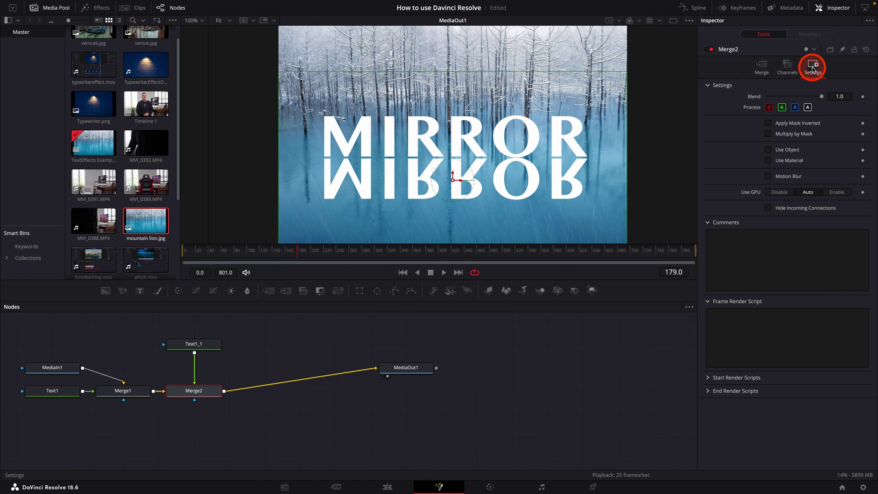
drag(821, 96, 814, 97)
drag(782, 148, 753, 149)
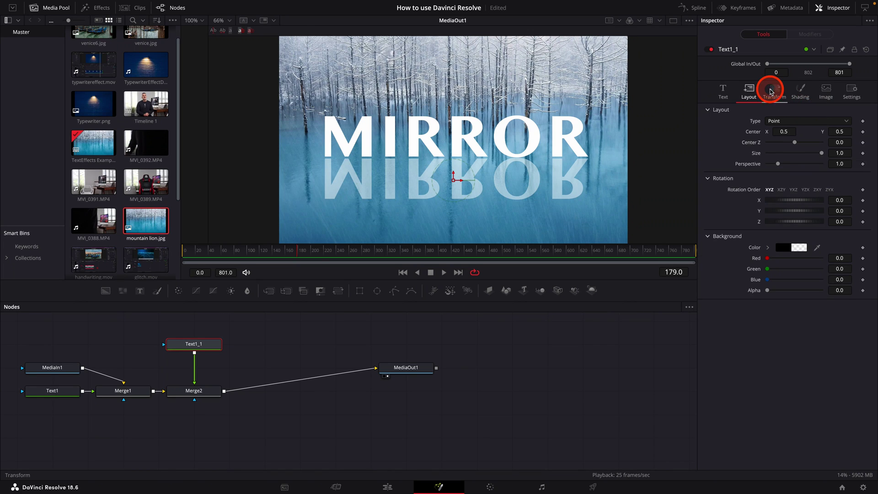
Step: Slant the reflected MIRROR letters by setting Text1_1's Shear X to 0.1
click(771, 90)
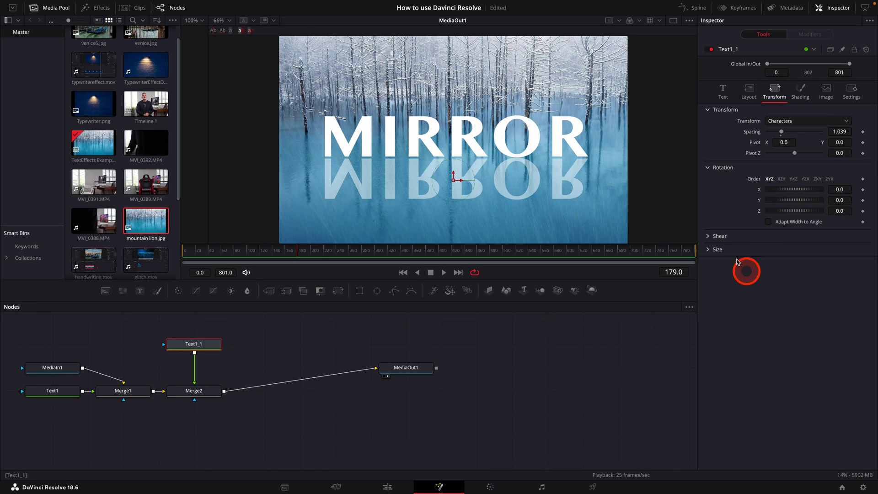
click(709, 237)
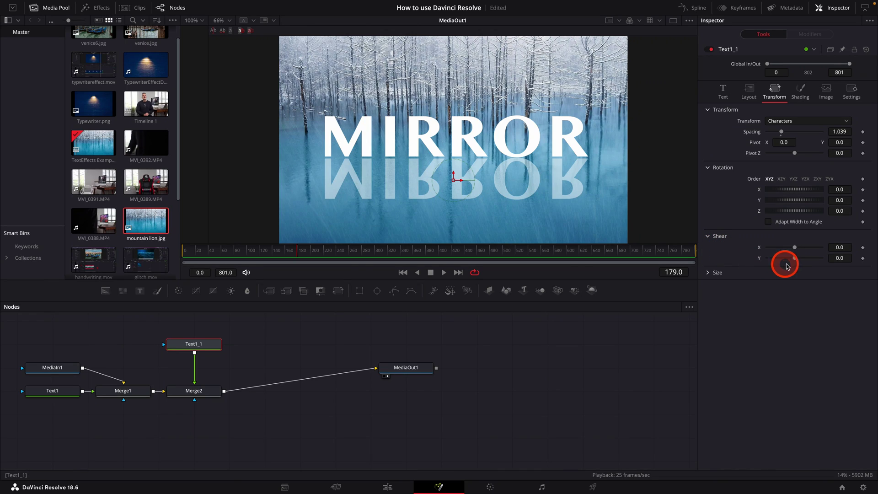
mouse_move(795, 249)
mouse_down()
mouse_move(789, 249)
mouse_move(797, 251)
mouse_up()
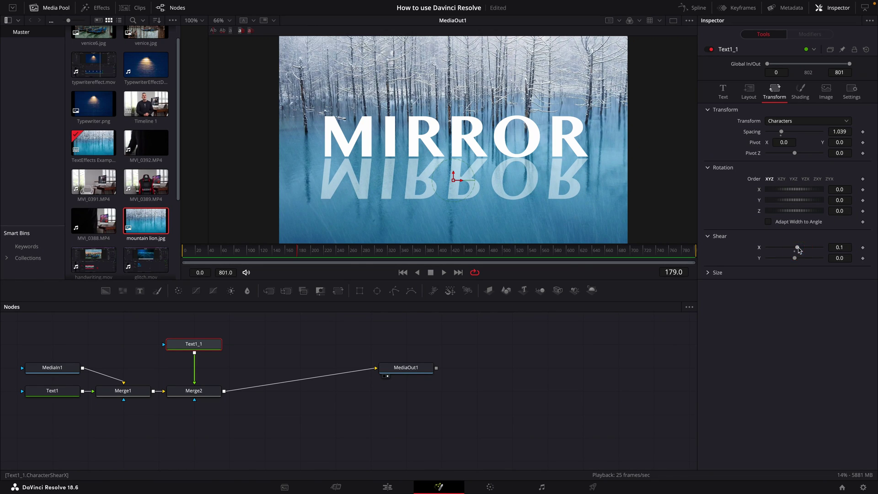
Step: Add a Rectangle mask to Text1_1, width 0.795, centred at Y 0.301 over the reflection
click(360, 292)
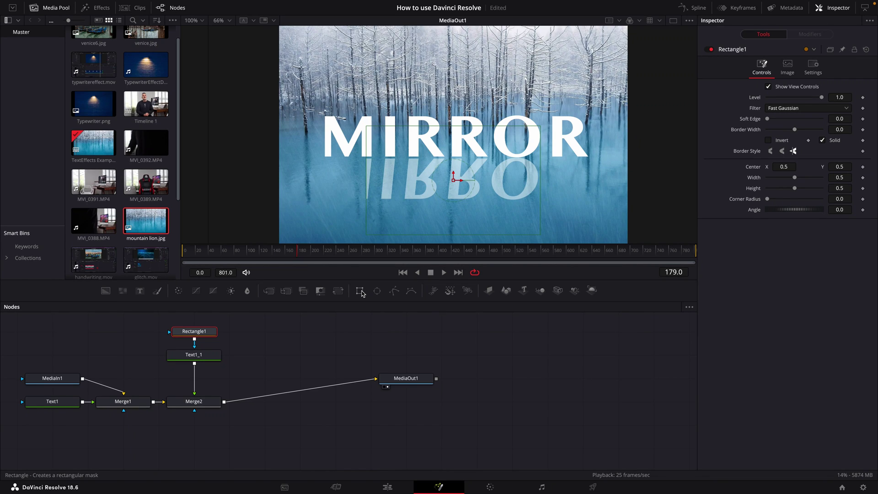
drag(361, 293, 314, 160)
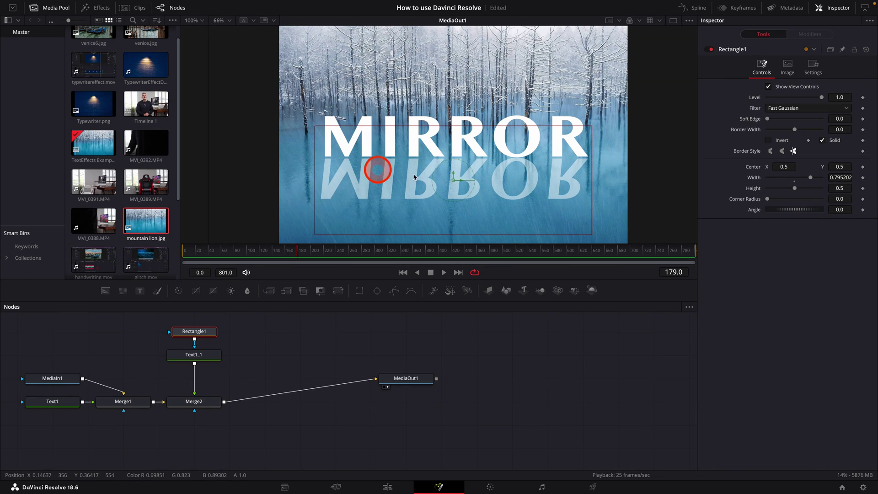
drag(452, 181, 447, 224)
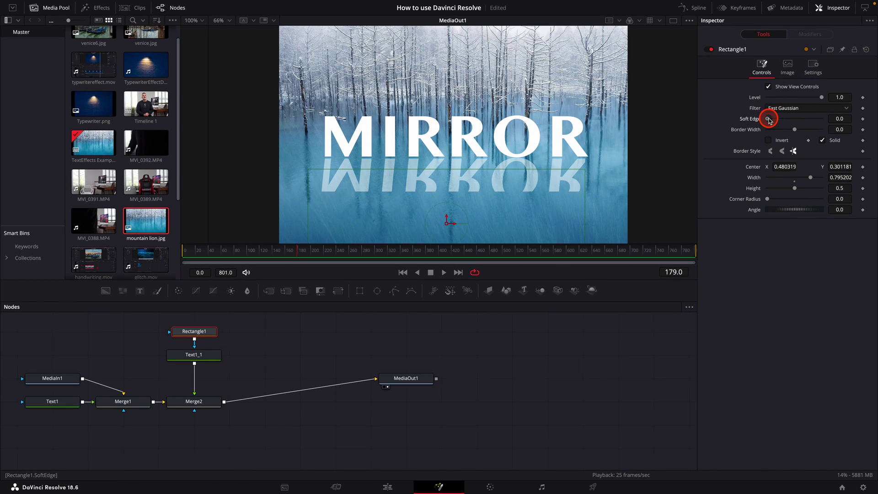
Step: Soften Rectangle1's edge slightly to a Soft Edge of about 0.017
drag(768, 120, 773, 118)
click(451, 234)
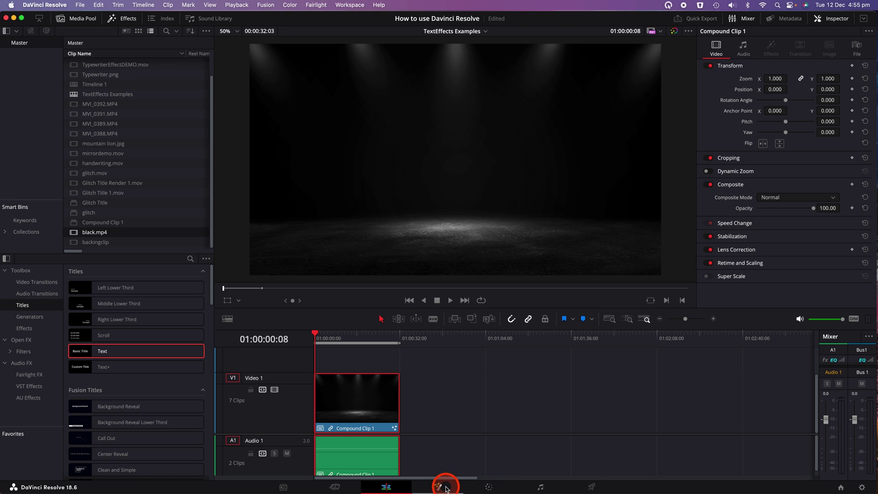
Step: Bring the stage clip into Fusion and add a Text+ title reading NEON
click(443, 488)
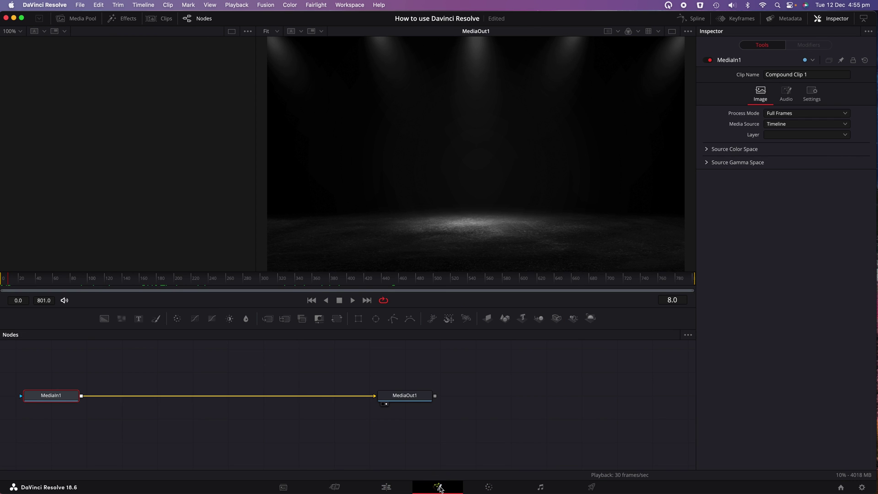
click(440, 488)
click(610, 393)
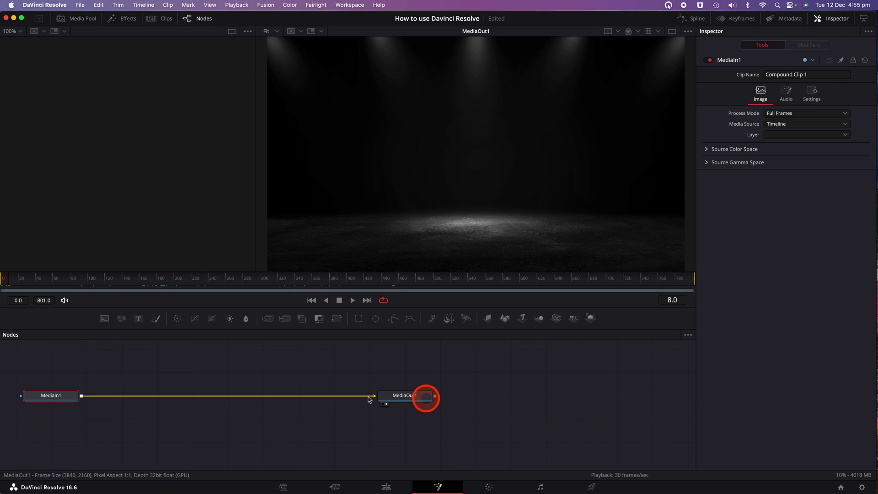
click(140, 319)
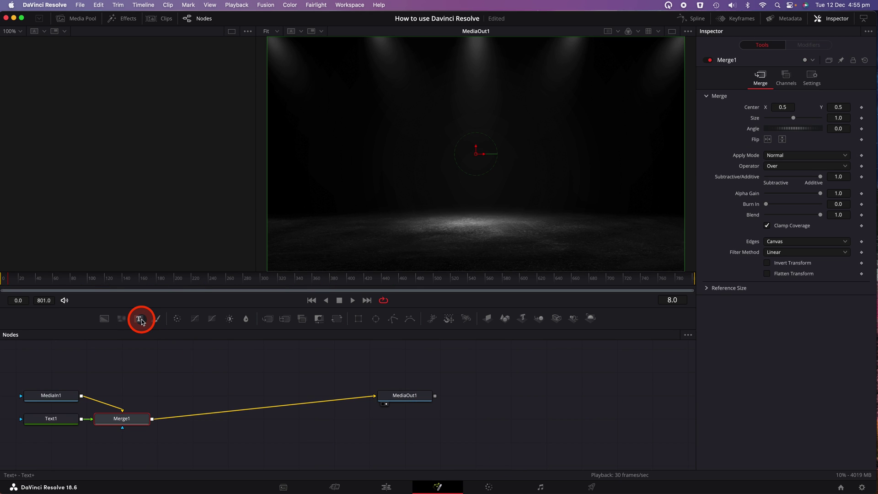
click(60, 418)
click(745, 135)
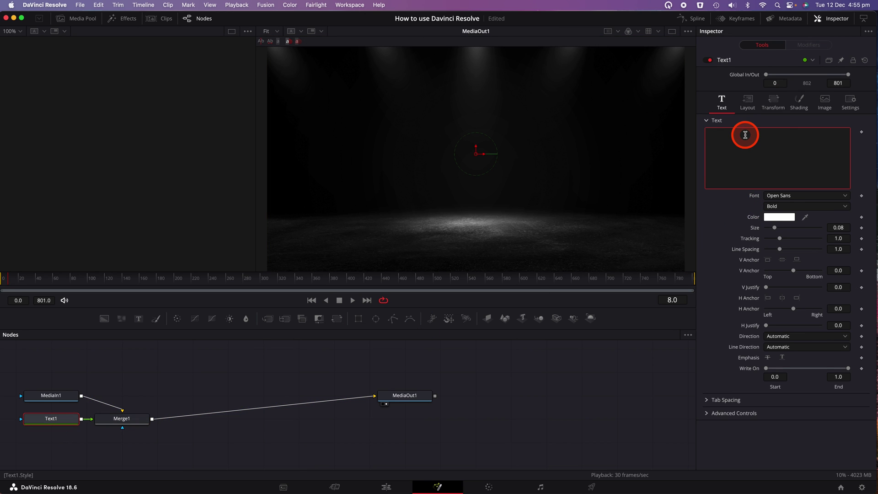
text(NEON)
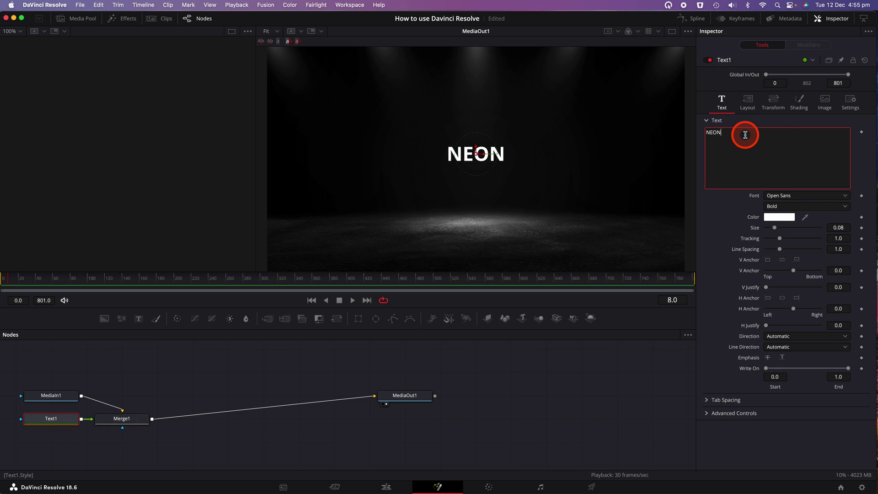
Step: Set the NEON title's font to Neon
click(796, 196)
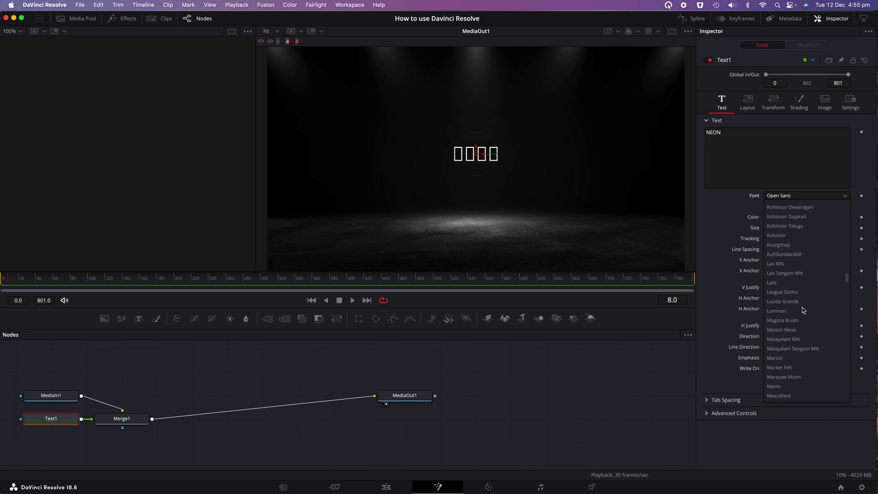
scroll(800, 309, down, 3)
click(795, 317)
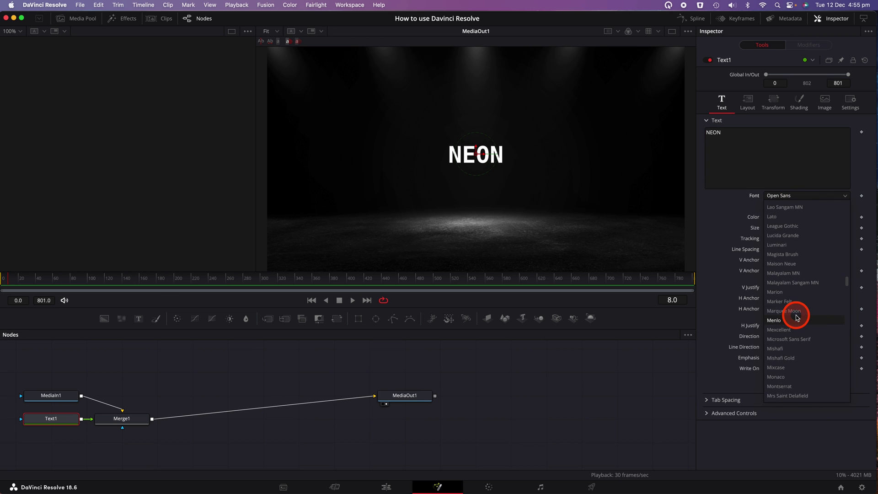
scroll(797, 316, down, 4)
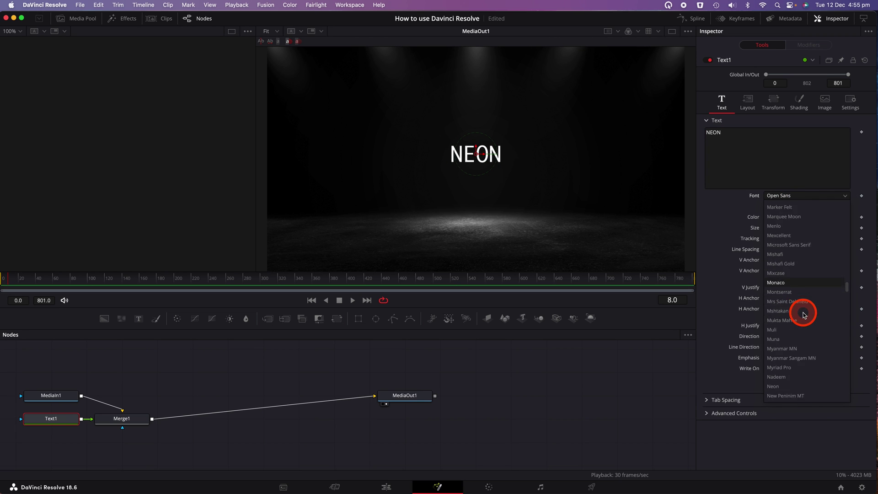
scroll(798, 338, down, 1)
click(796, 367)
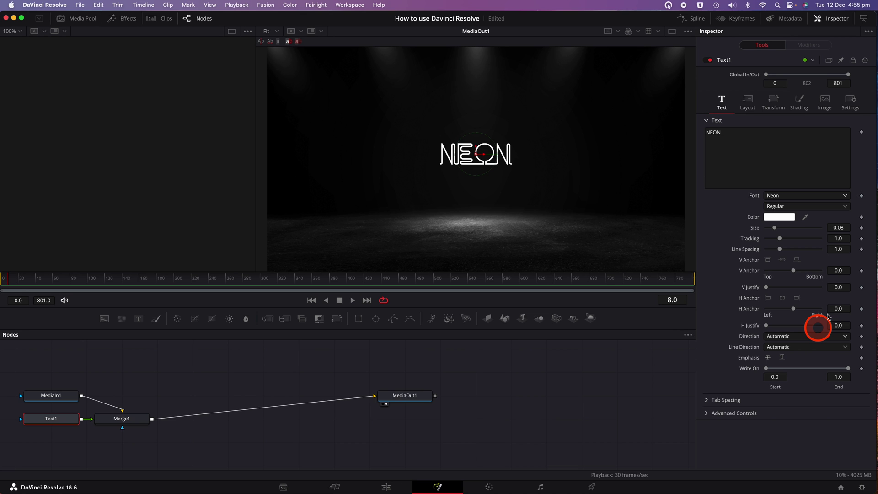
Step: Enlarge NEON to size about 0.19 and colour it bright green
drag(774, 228, 788, 229)
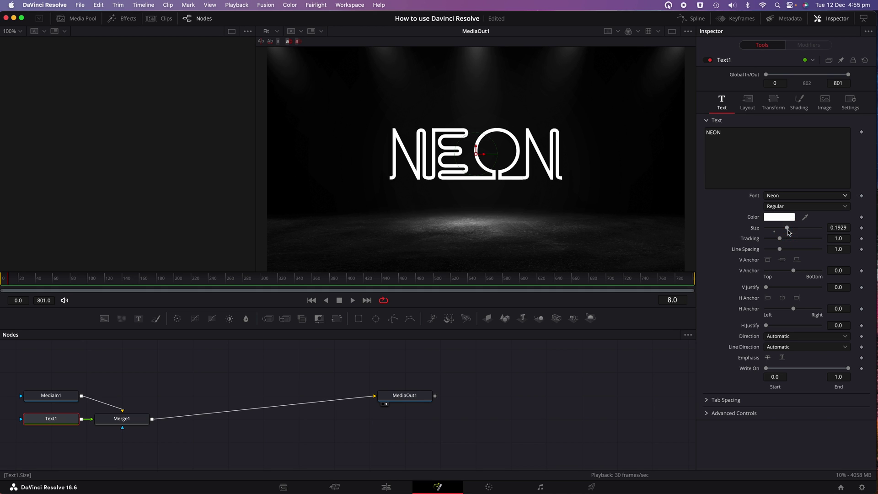
click(779, 217)
click(600, 269)
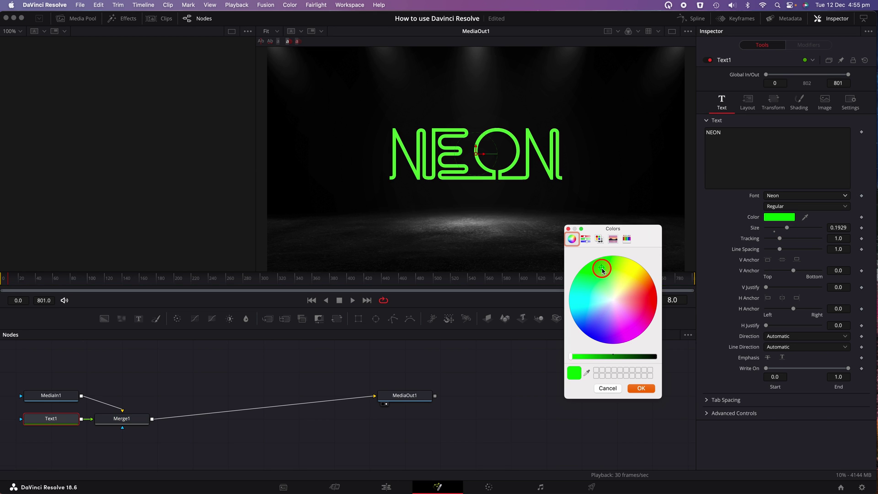
click(600, 269)
click(642, 389)
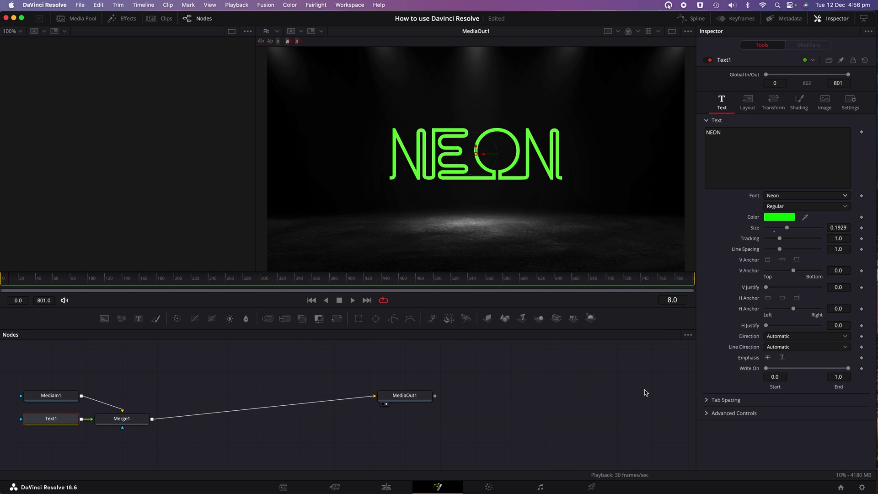
Step: Search OpenFX for 'fli' and insert Flicker Addition after Text1
click(131, 21)
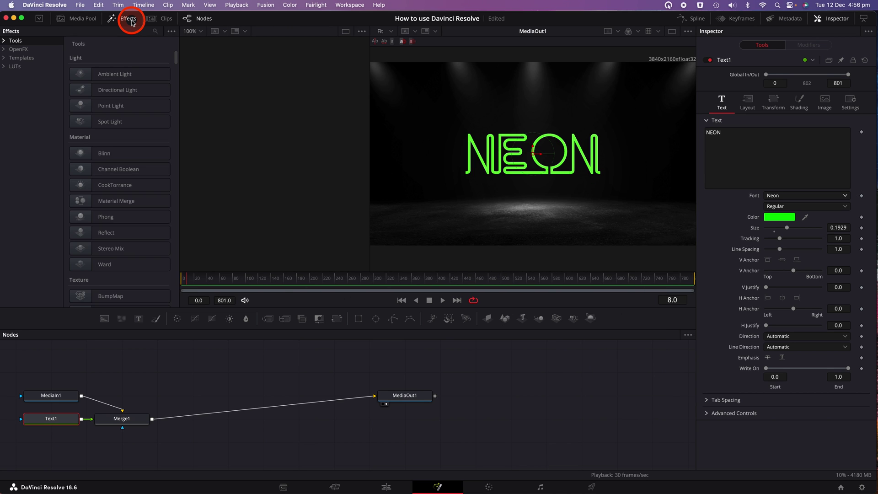
click(19, 49)
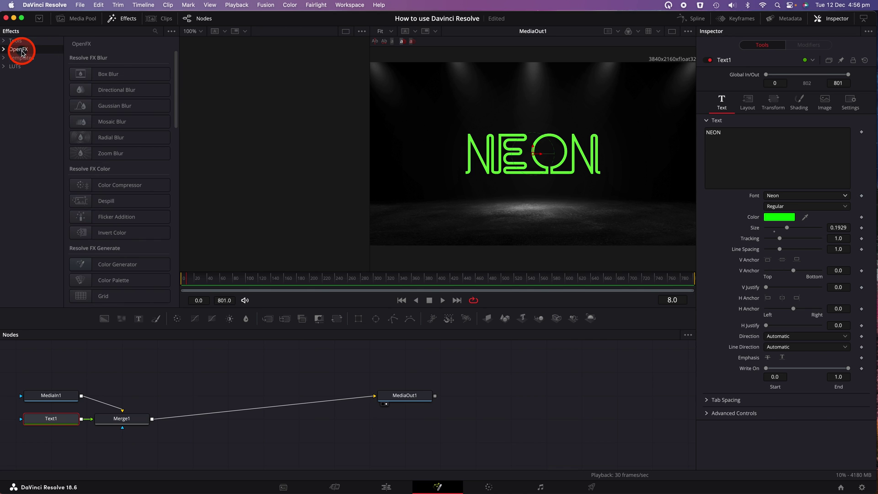
click(155, 35)
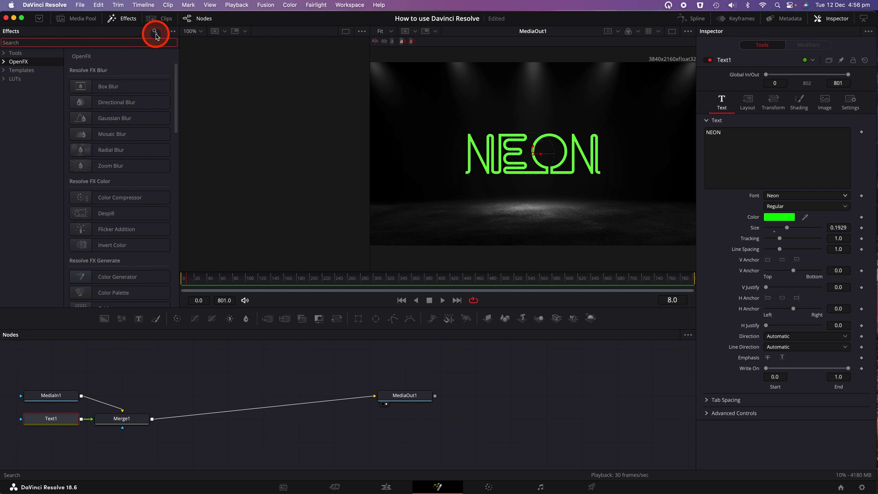
text(fli)
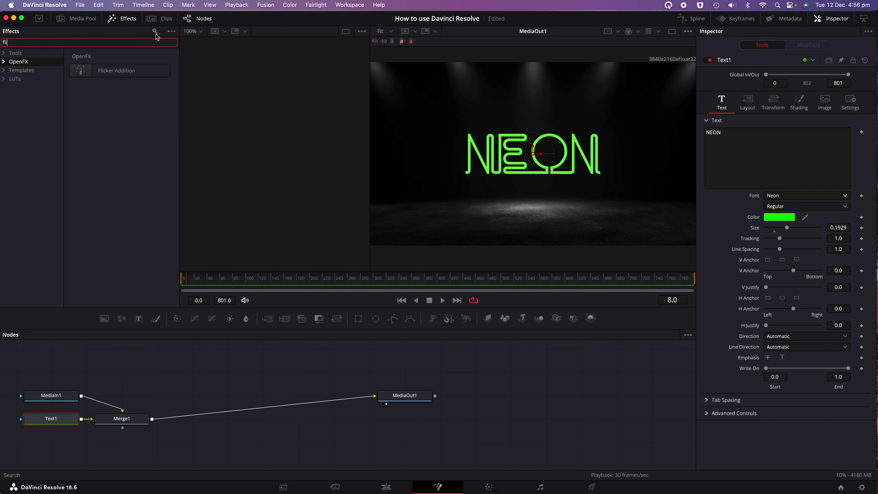
drag(122, 70, 86, 416)
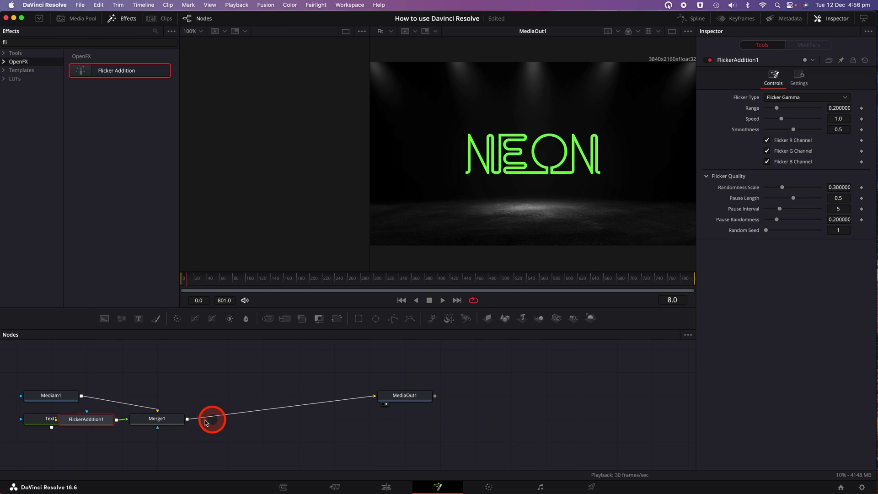
Step: Arrange Text1, FlickerAddition1, Merge1 and MediaOut1 in an even chain and rewind to frame 0
drag(163, 419, 215, 417)
drag(98, 419, 131, 421)
drag(54, 395, 140, 373)
drag(233, 411, 283, 404)
click(407, 402)
drag(407, 403, 504, 420)
drag(269, 415, 318, 417)
drag(130, 418, 174, 423)
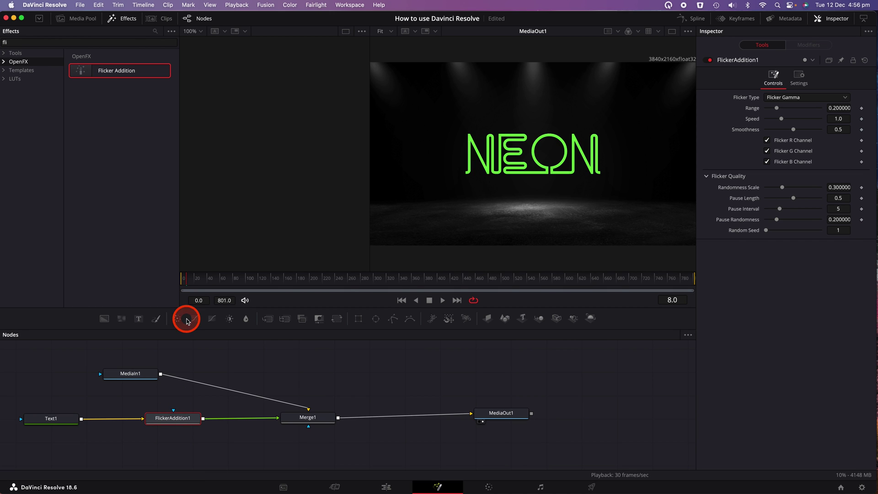
drag(187, 279, 179, 278)
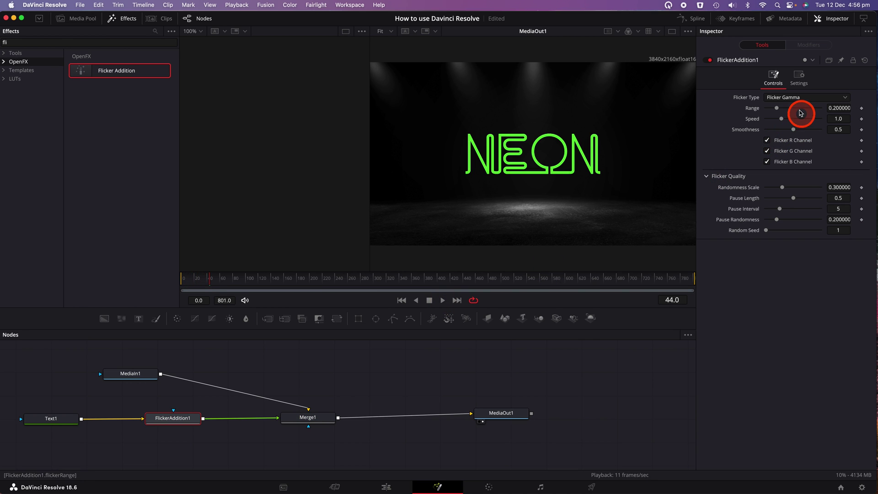
Step: Switch the flicker type to Flicker Gain with a range around 0.283
click(795, 99)
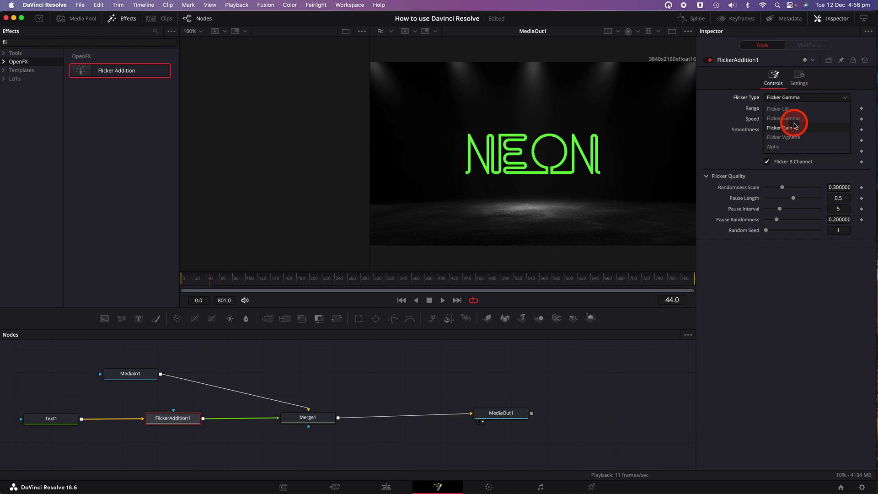
click(816, 131)
drag(805, 109, 785, 110)
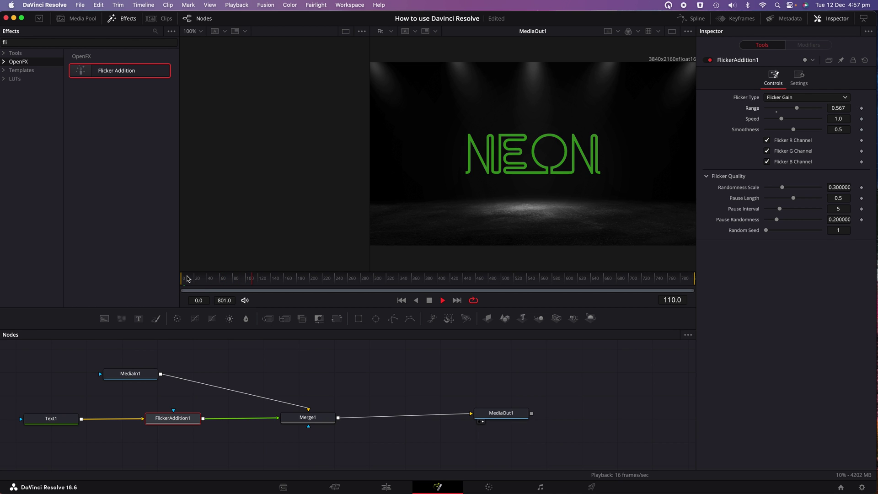
key(space)
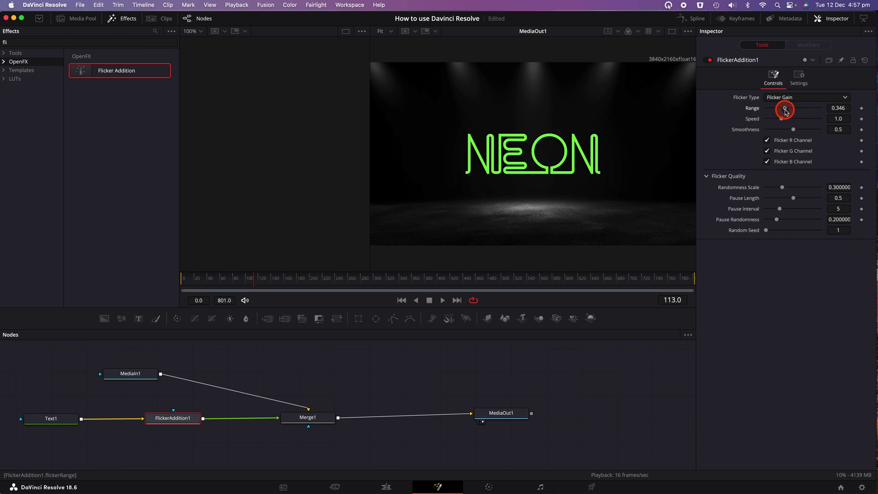
Step: Tune the flicker to Range 0.646 and Speed 0.909, previewing from the early frames
drag(817, 112, 786, 118)
click(187, 277)
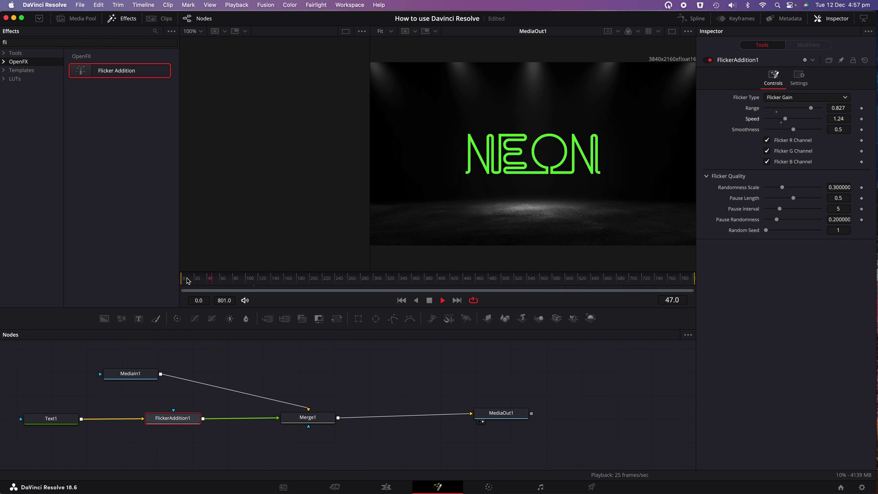
click(193, 279)
drag(810, 108, 781, 119)
click(190, 277)
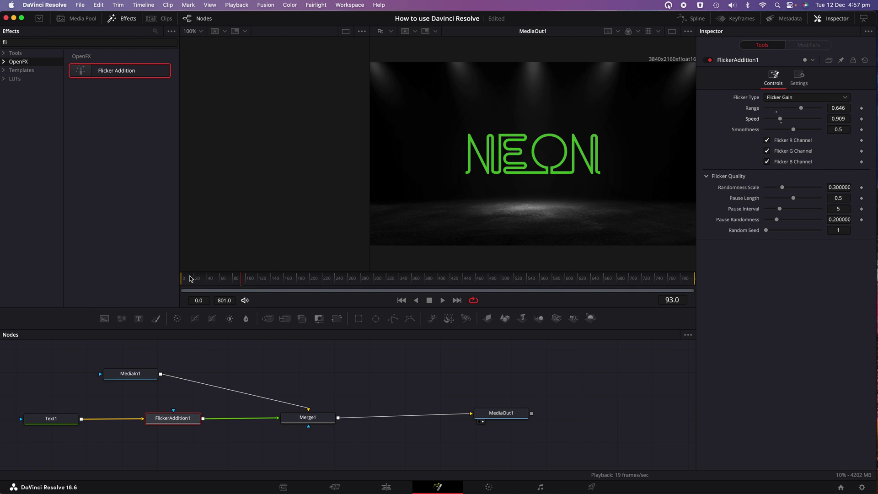
mouse_move(490, 224)
mouse_down()
mouse_move(632, 247)
mouse_move(620, 267)
mouse_up()
Step: Search the effects for 'glow' and insert Glow between Merge1 and MediaOut1
click(84, 146)
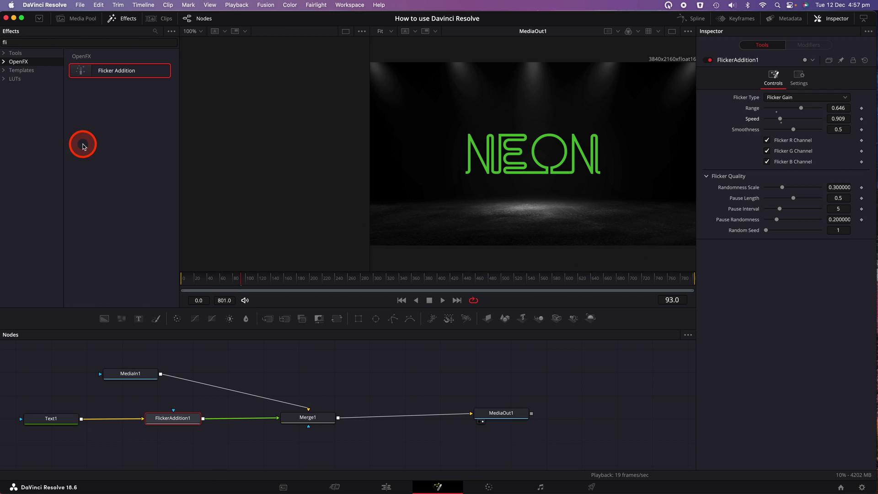
click(50, 42)
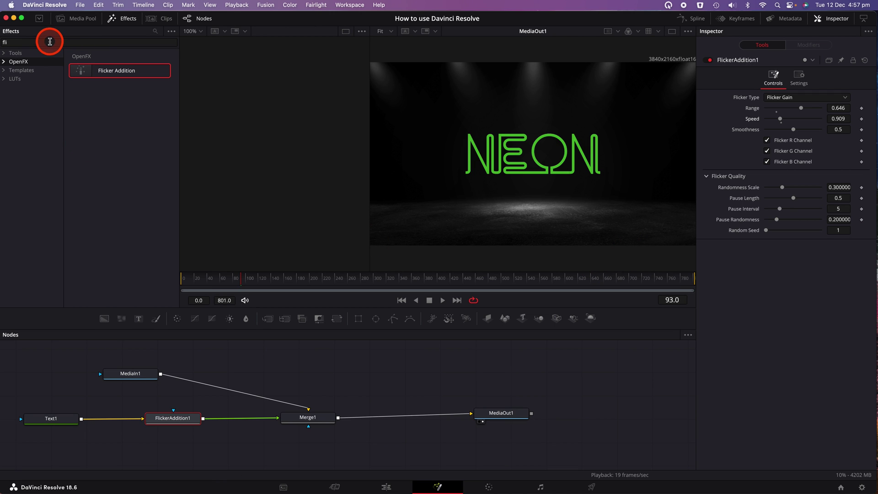
click(48, 44)
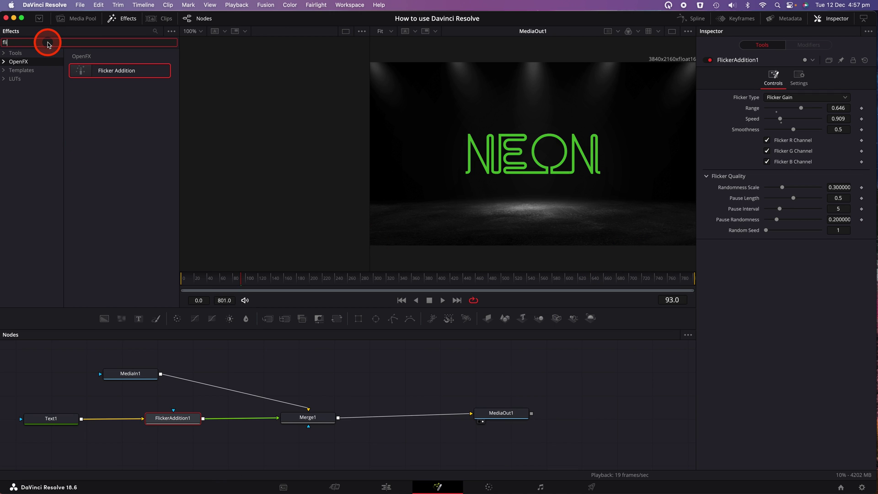
key(BackSpace)
key(BackSpace)
key(BackSpace)
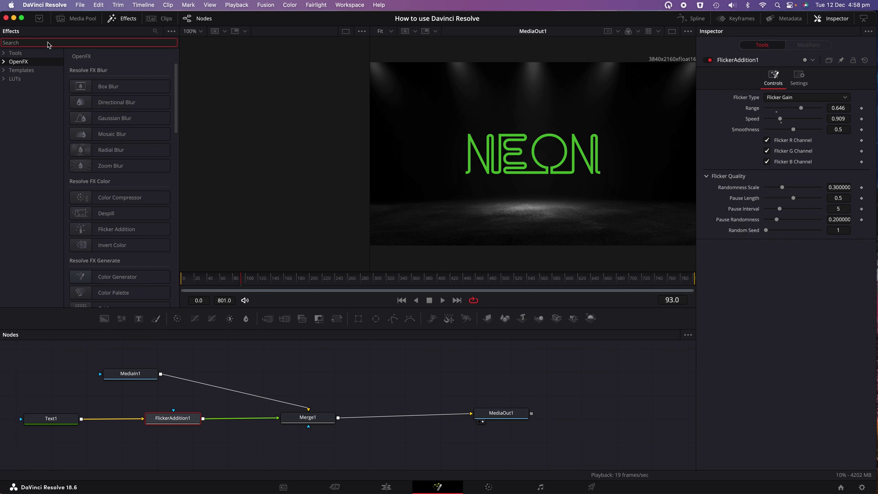
text(glow)
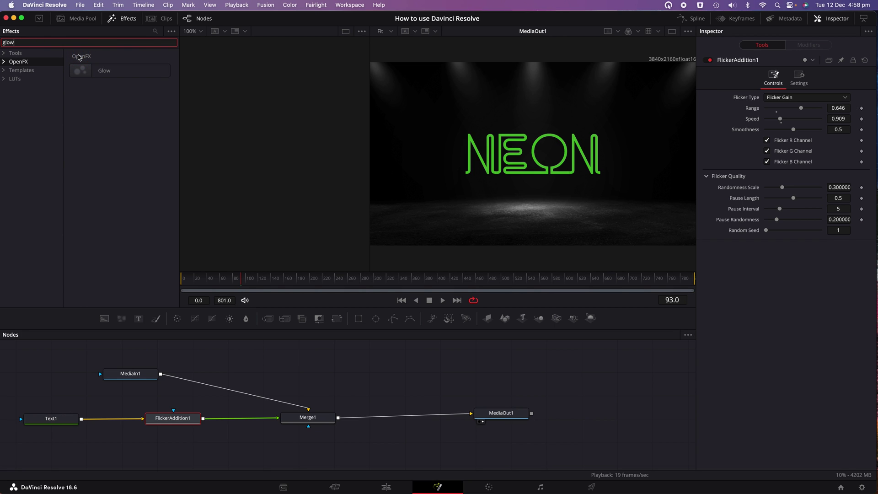
drag(78, 70, 390, 418)
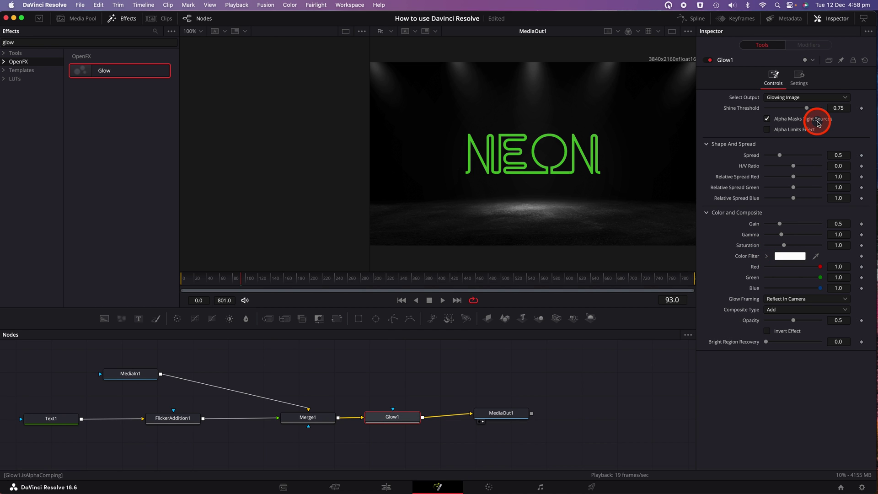
Step: Set Glow1's Shine Threshold to 0.449 and Spread to 0.252, previewing playback
key(space)
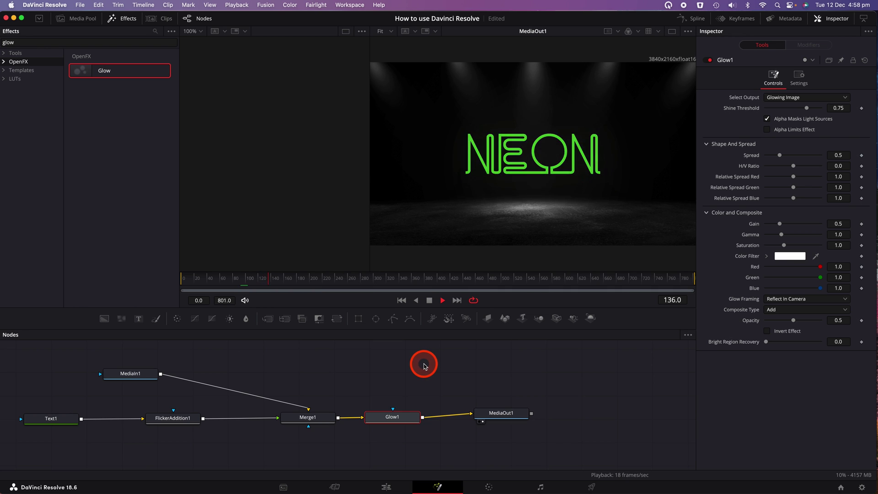
click(272, 279)
drag(273, 280, 190, 281)
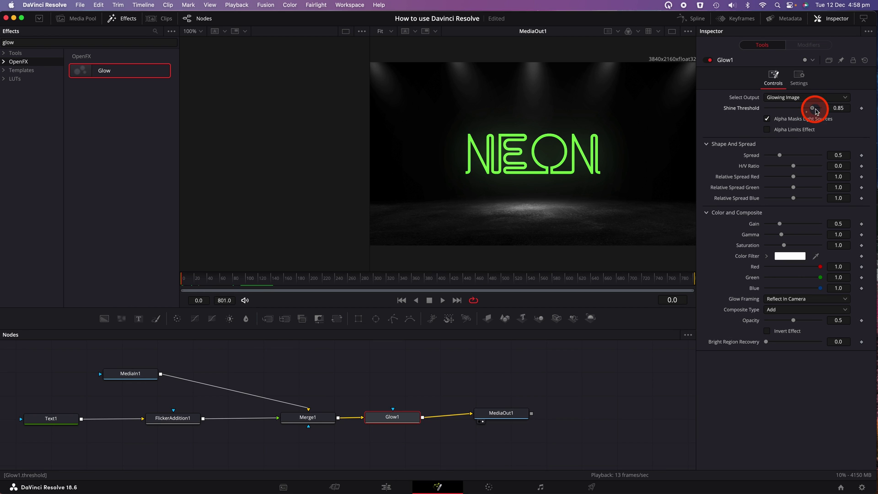
drag(816, 111, 786, 113)
drag(779, 155, 792, 113)
key(space)
key(space)
key(space)
key(space)
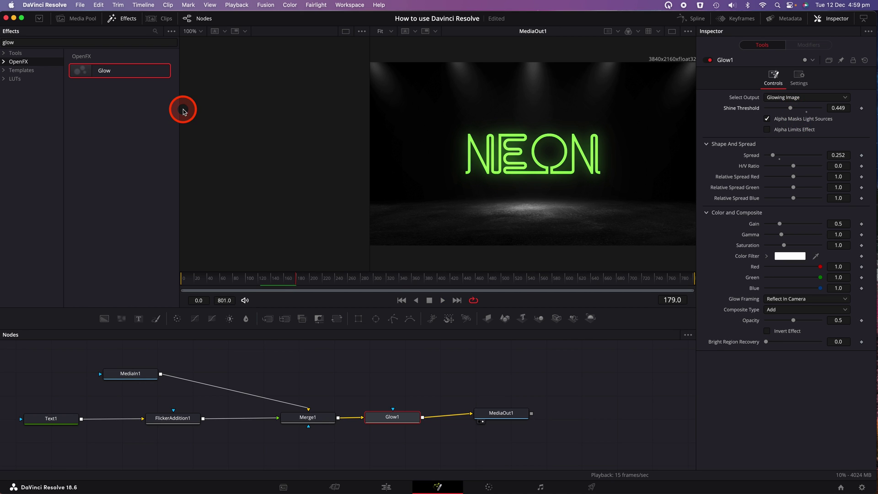
Step: Search the effects for 'dro' and insert Drop Shadow between Text1 and FlickerAddition1
click(38, 42)
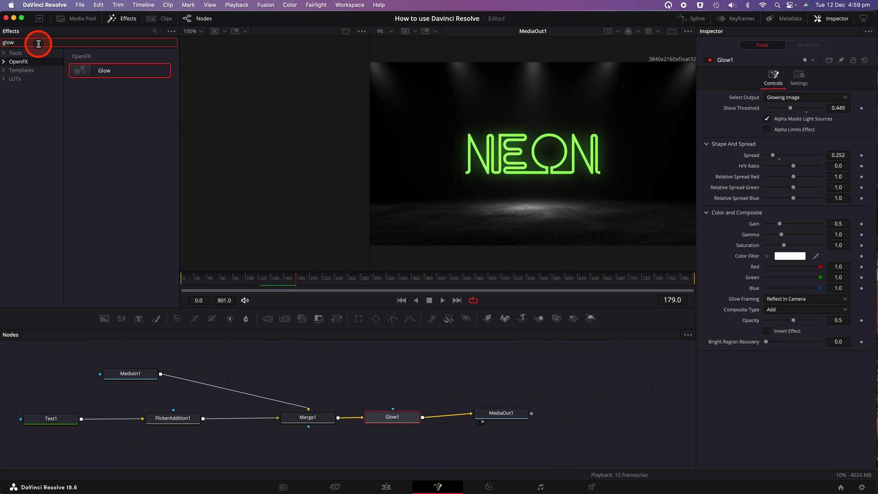
key(BackSpace)
text(drop)
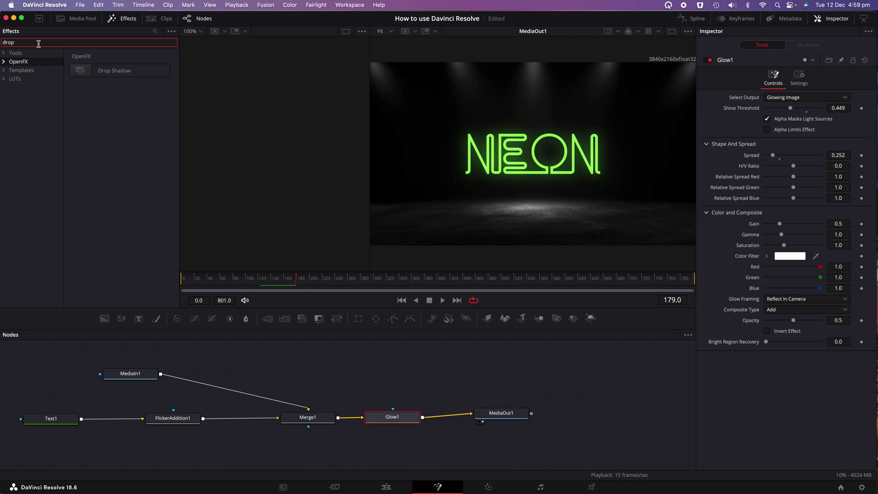
click(90, 77)
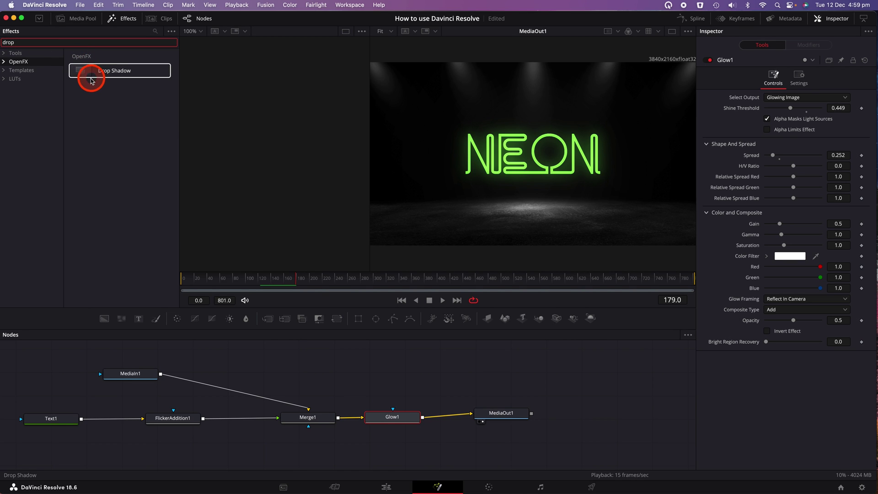
drag(85, 300, 112, 418)
drag(174, 417, 205, 418)
drag(118, 419, 127, 420)
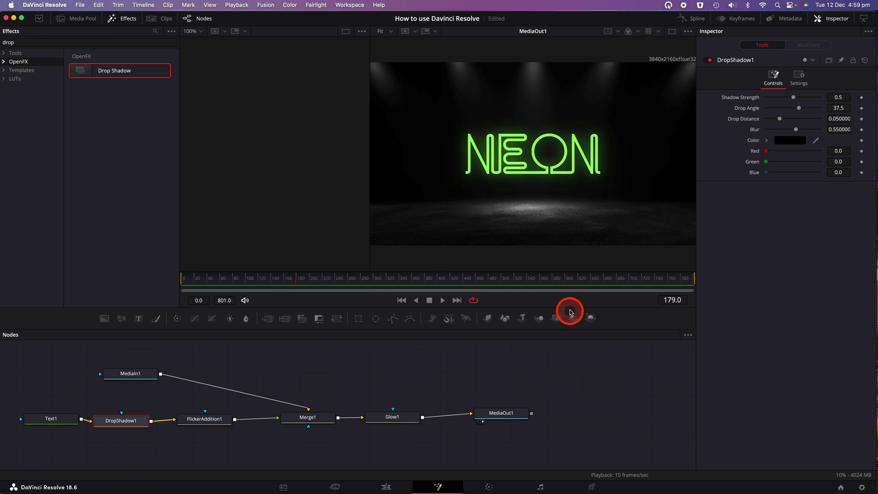
Step: Set DropShadow1 to strength 0.961, angle 20, distance 0.0252 and blur 0.323
click(569, 280)
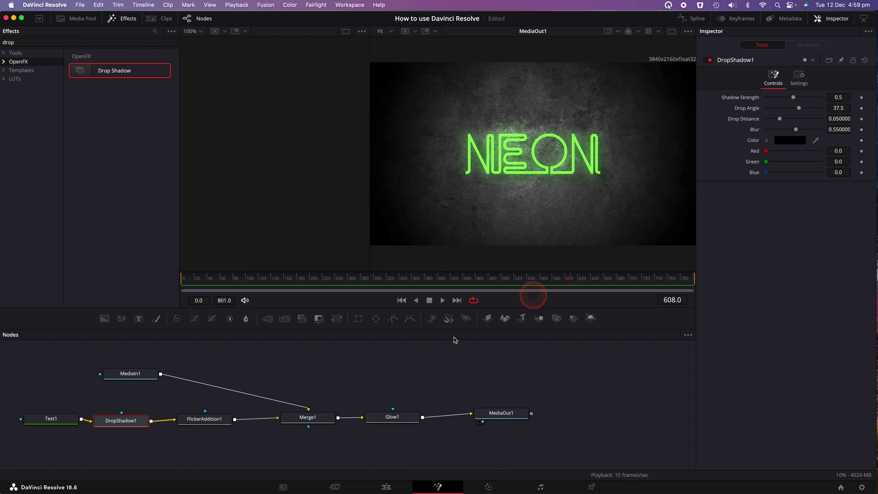
click(122, 431)
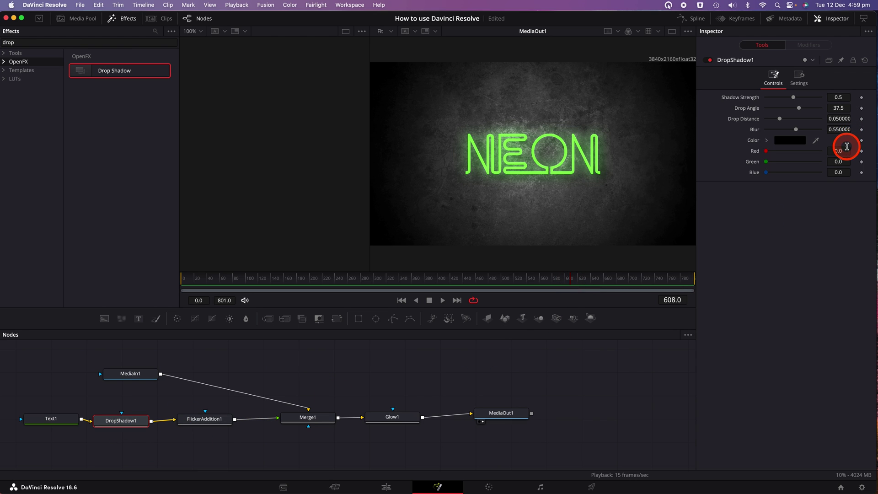
drag(780, 120, 818, 97)
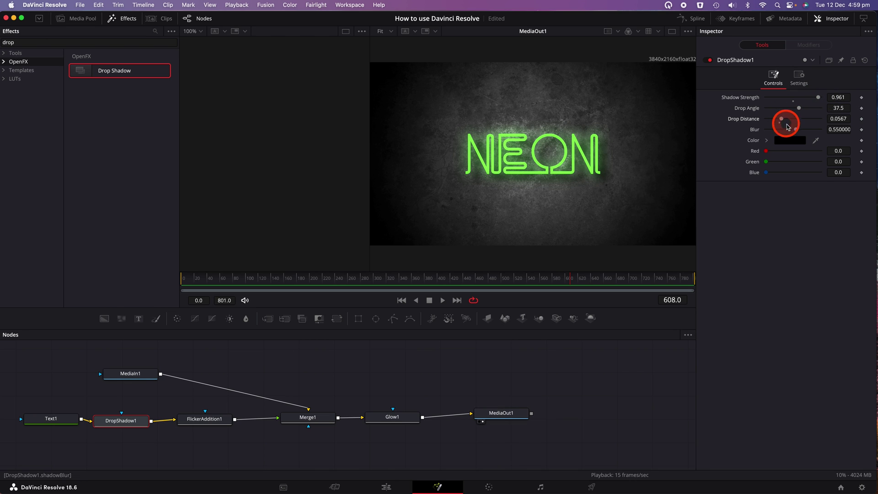
drag(790, 131, 795, 111)
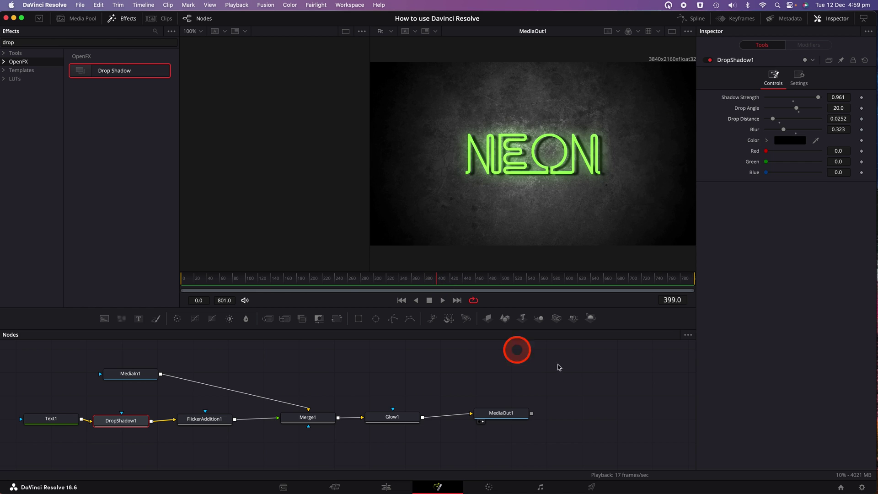
Step: Play the animation briefly to preview the drop shadow on the NEON title
click(580, 350)
key(space)
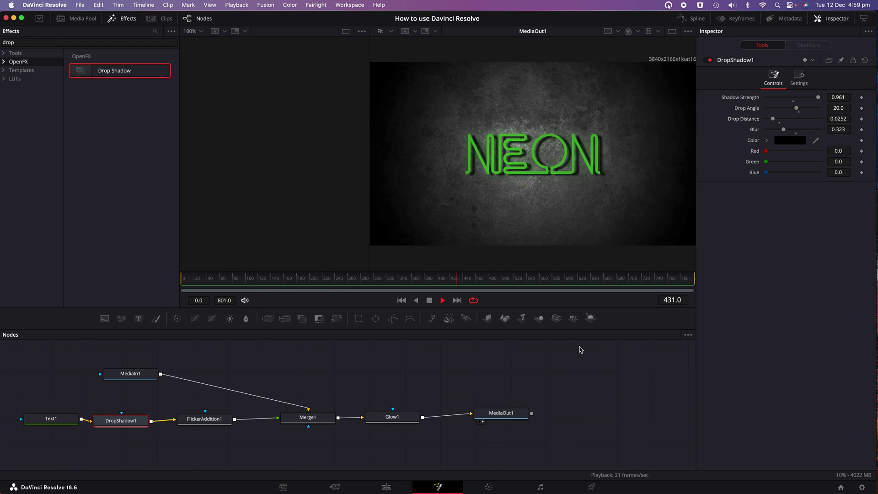
key(space)
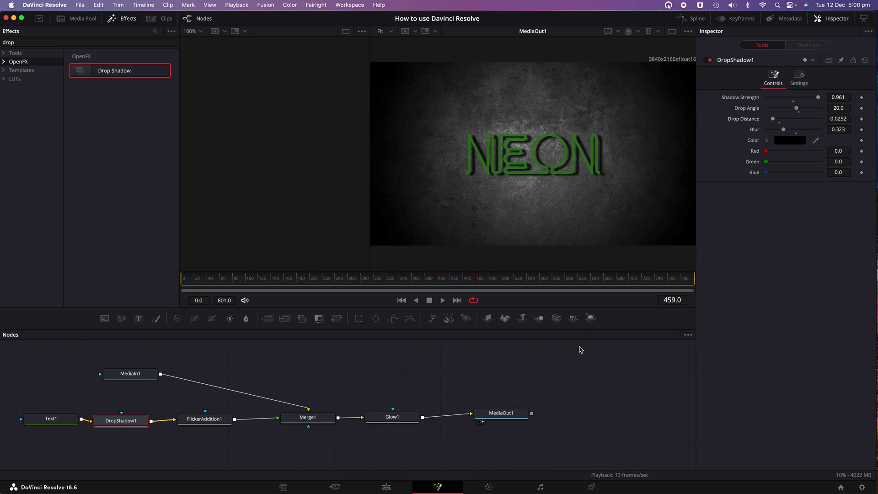
Step: Change the Text1 node's text colour from green to magenta, then return near the animation's start
click(51, 419)
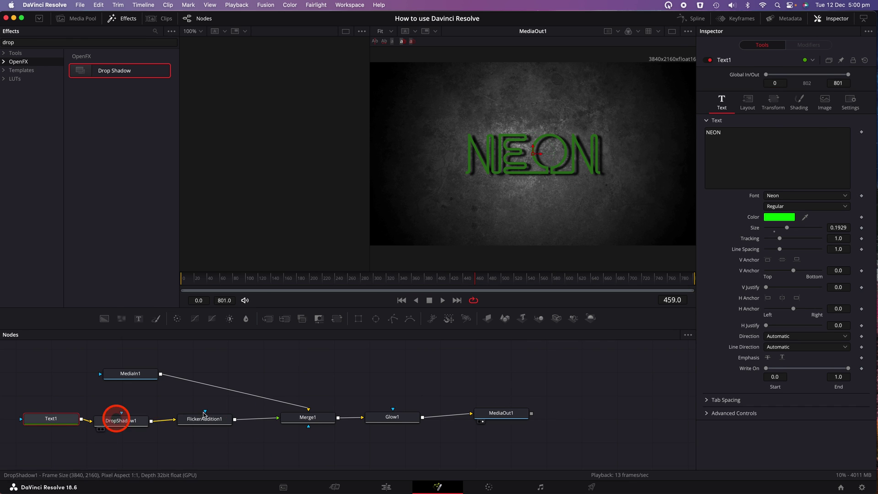
click(796, 222)
drag(703, 252, 630, 322)
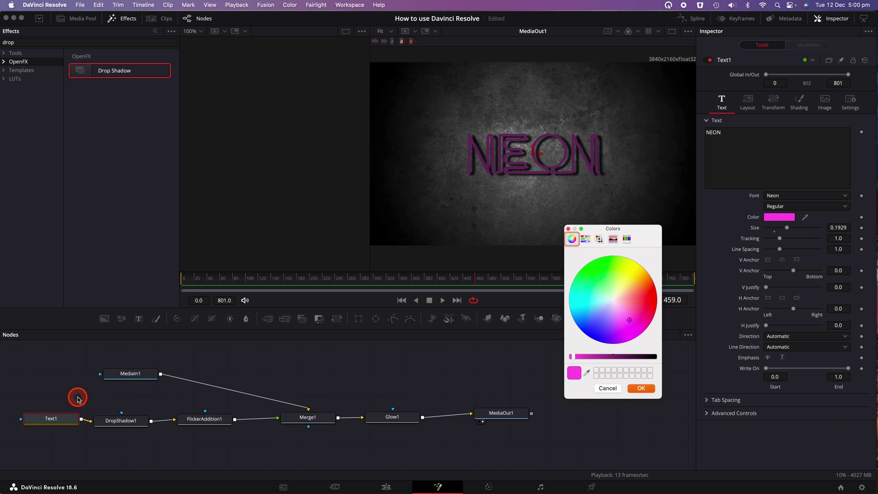
click(640, 388)
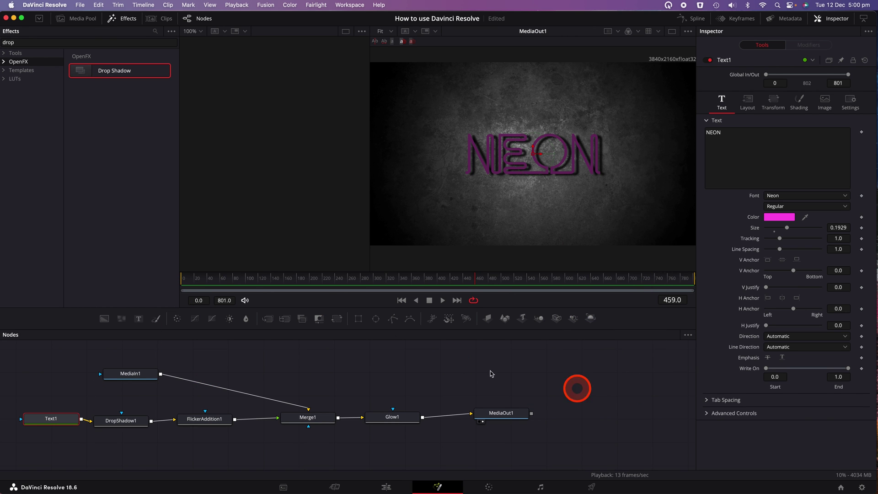
drag(192, 289, 195, 281)
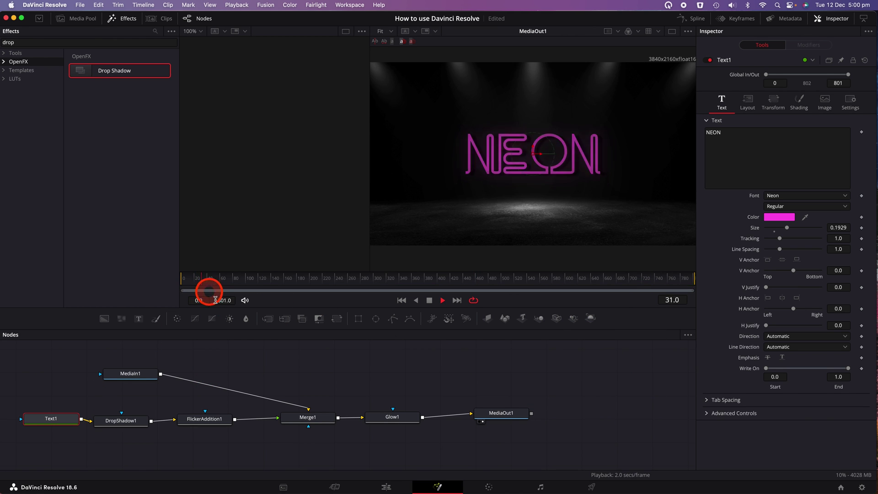